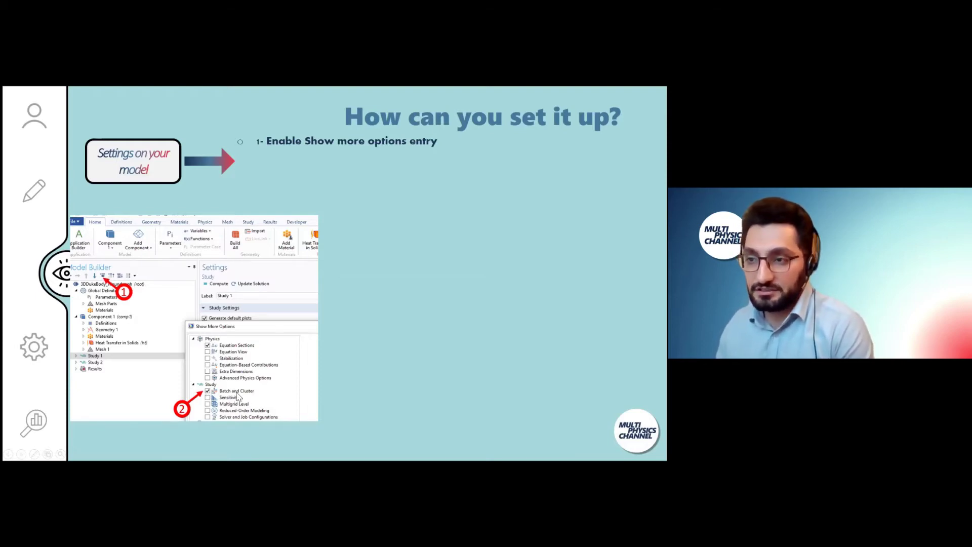
# Step: Reveal setup steps 2–5 on the slide: cluster computing, batch license, and save and close
pyautogui.click(223, 390)
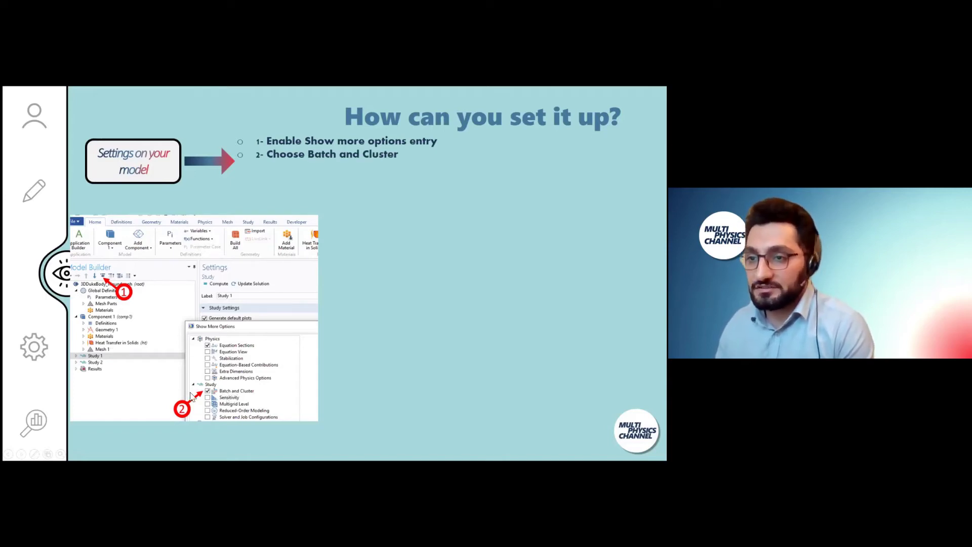
pyautogui.click(197, 343)
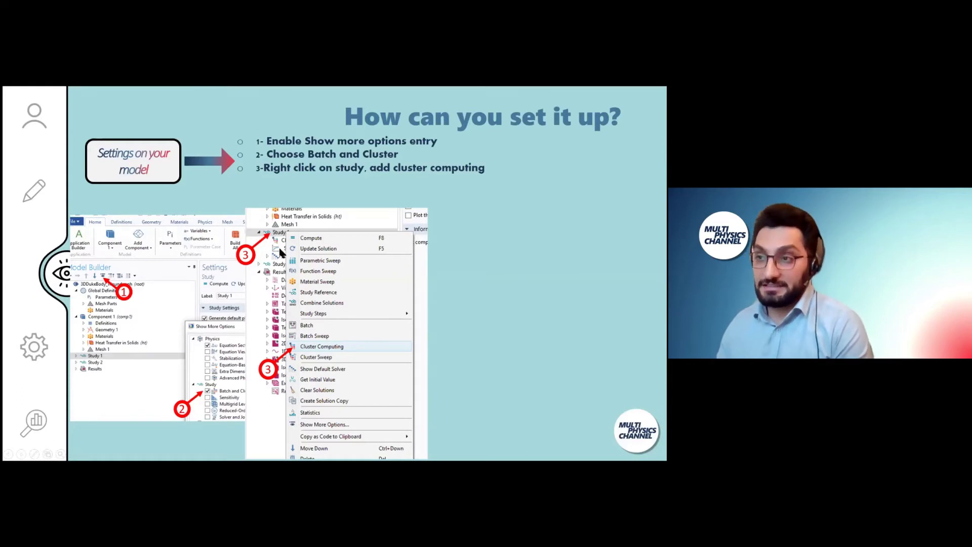
pyautogui.click(311, 353)
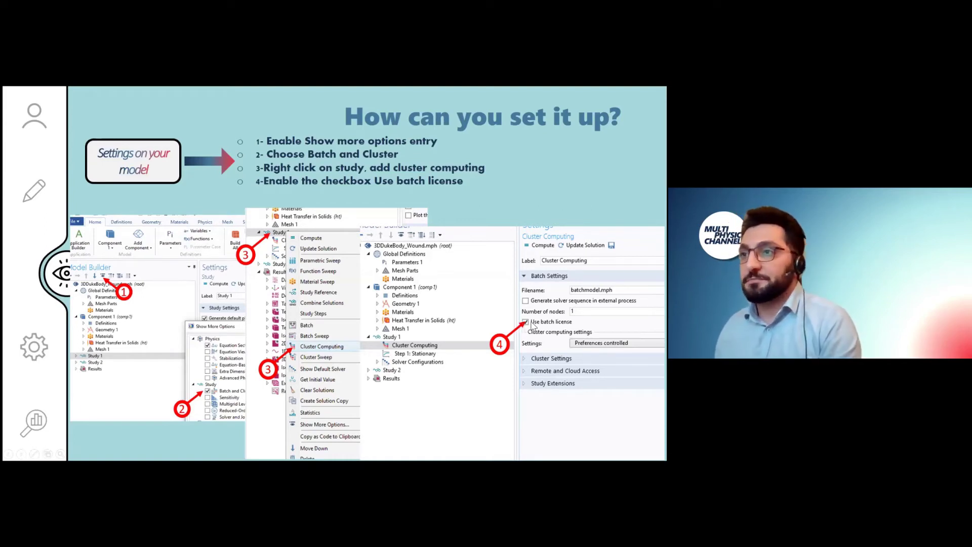
pyautogui.press('Right')
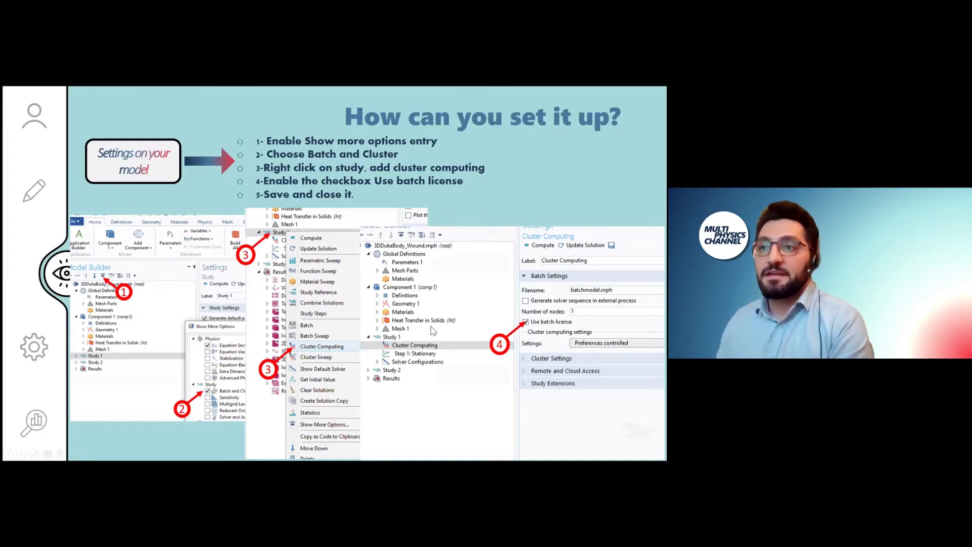
# Step: Advance to the action sequences steps, showing the Test.bat example commands and Explorer screenshot
pyautogui.click(433, 330)
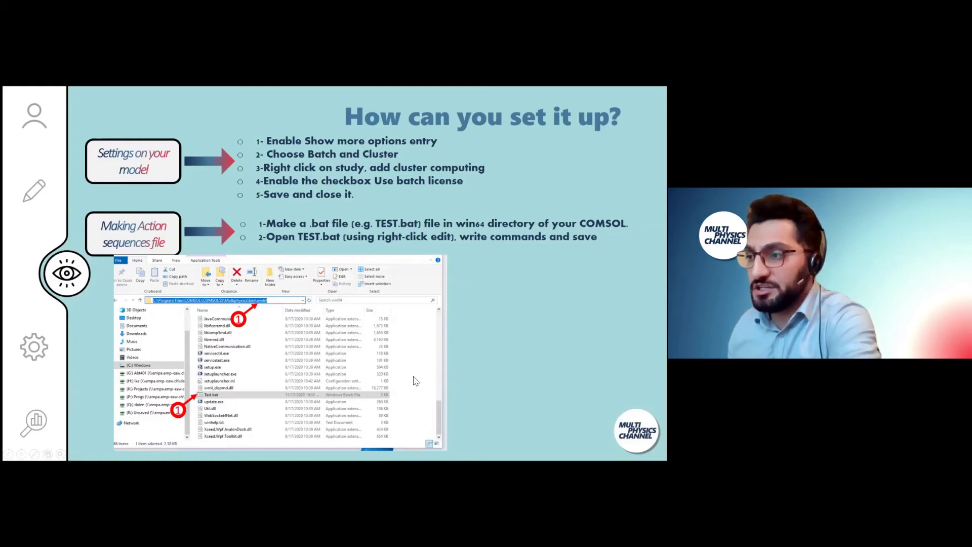
pyautogui.click(238, 398)
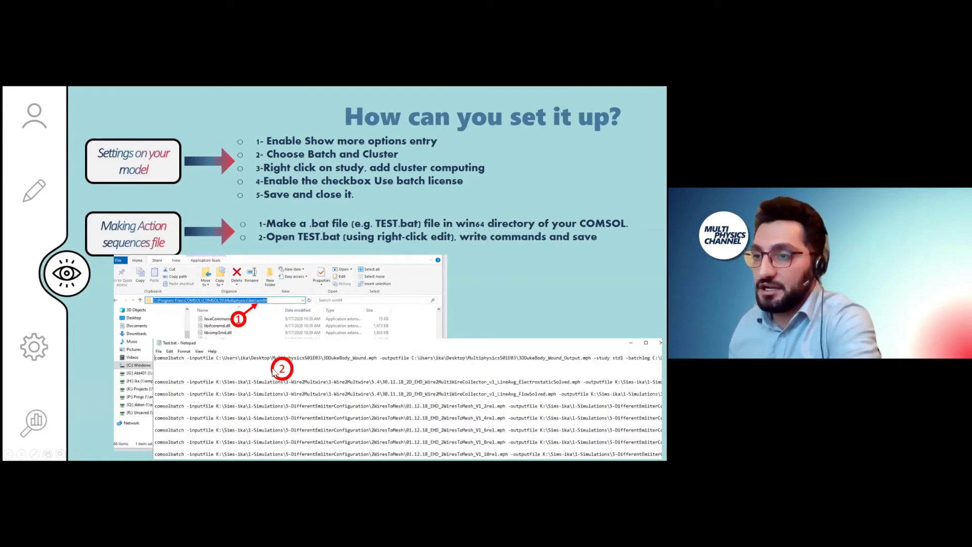
pyautogui.click(346, 360)
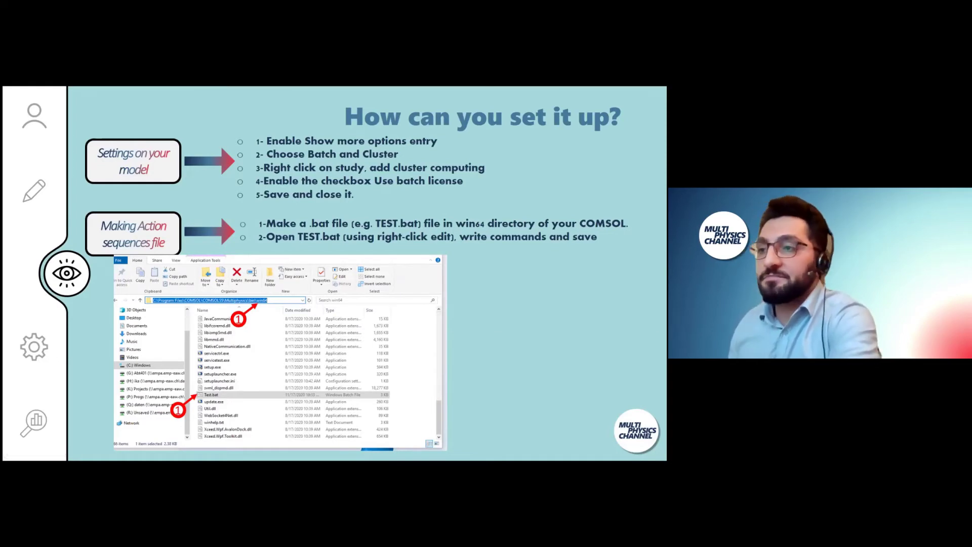
pyautogui.click(221, 400)
# Step: Advance the slideshow past the comsolbatch command syntax
pyautogui.press('Right')
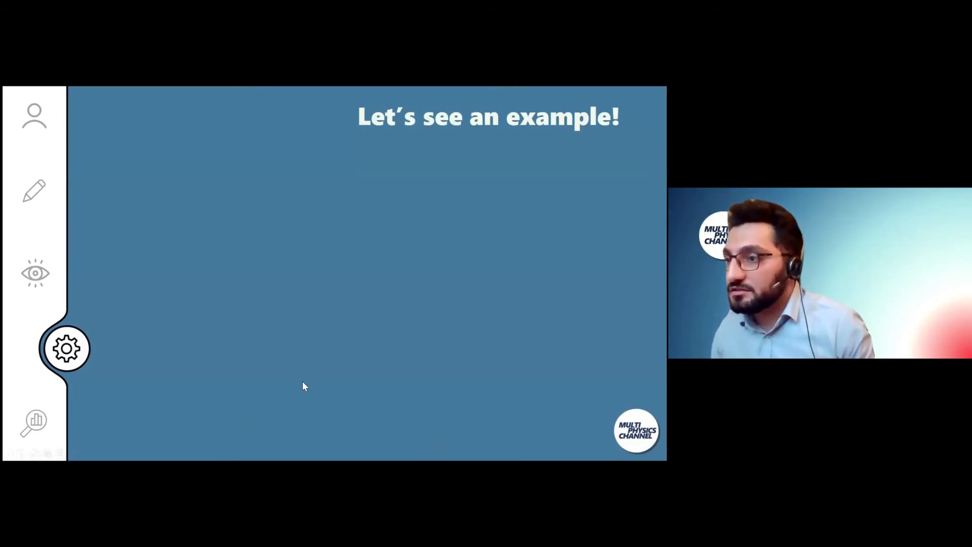
# Step: Exit the slideshow, view the MultiphysicsS01E03 folder path, and bring the 3DDukeBody_Wound model forward
pyautogui.press('Escape')
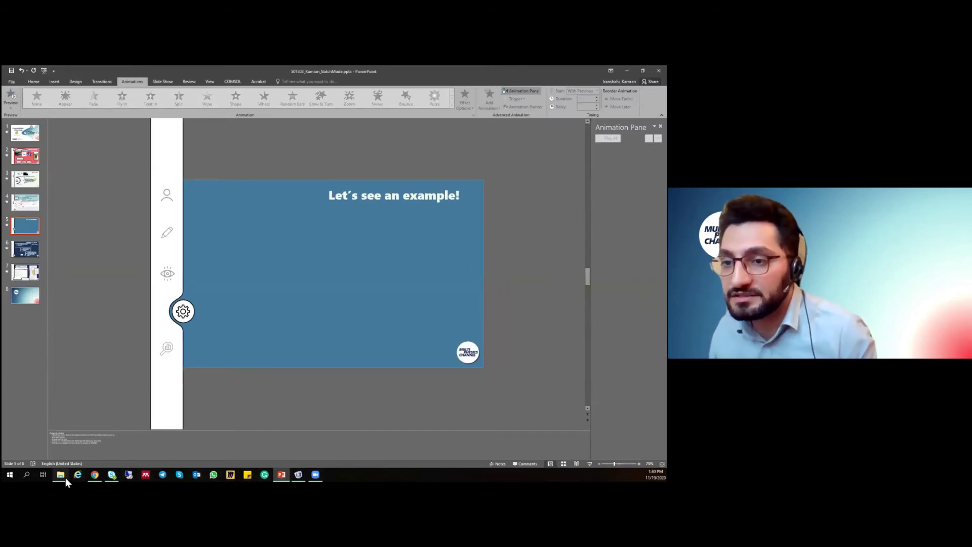
pyautogui.moveTo(63, 476)
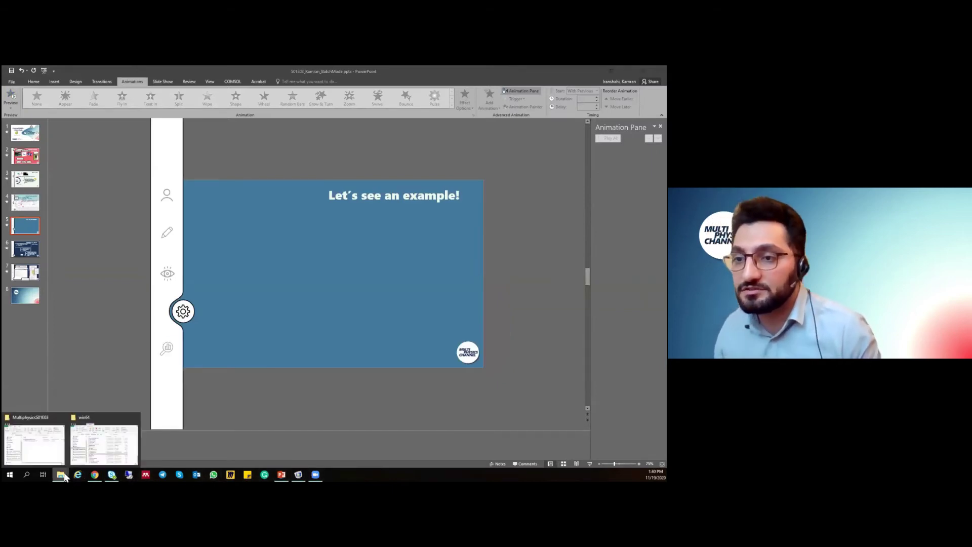
pyautogui.click(47, 449)
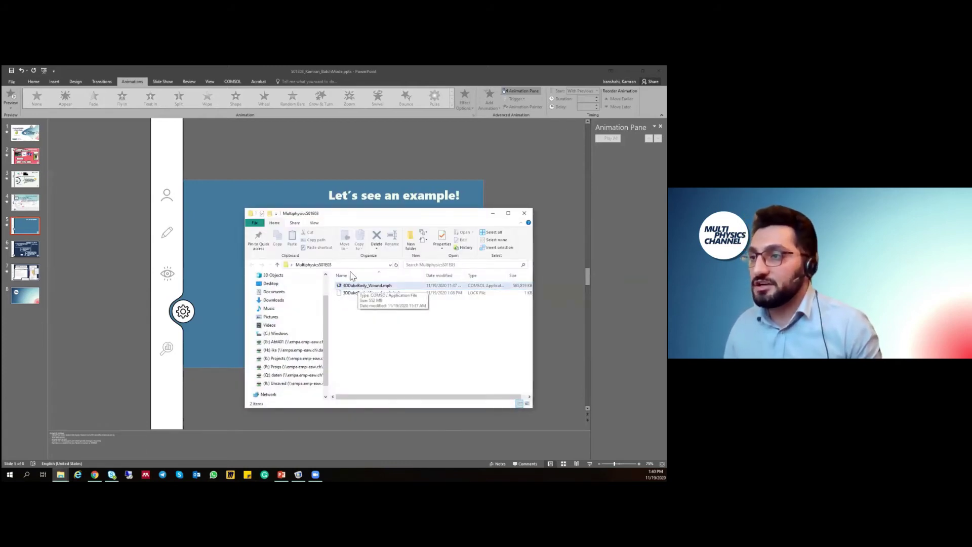
pyautogui.click(351, 264)
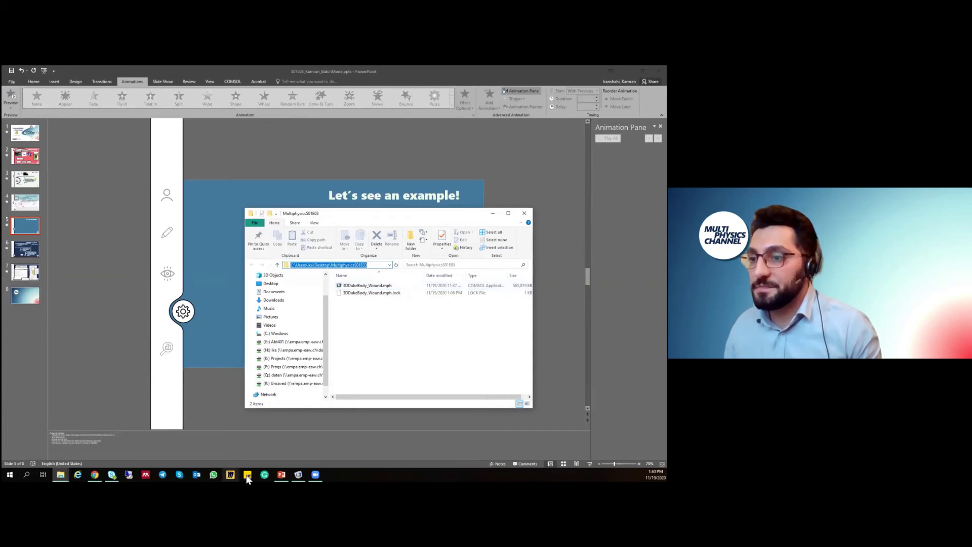
pyautogui.click(298, 474)
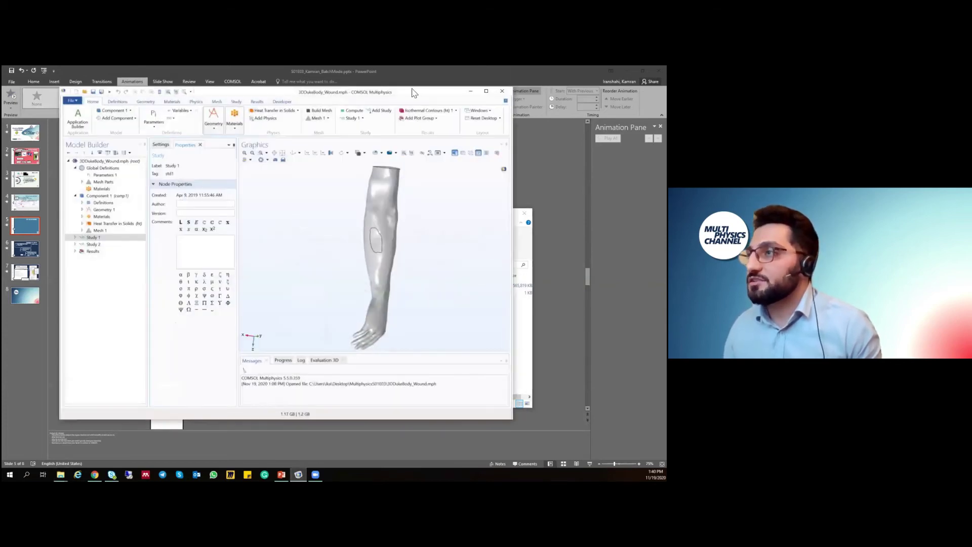
# Step: Turn on Batch and Cluster in the Model Builder's Show More Options
pyautogui.moveTo(421, 96); pyautogui.dragTo(431, 99)
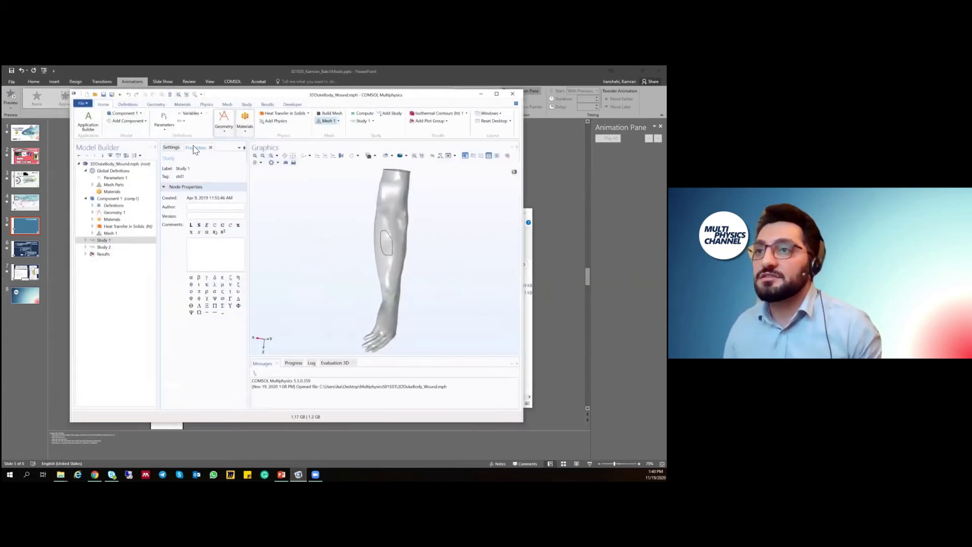
pyautogui.click(111, 156)
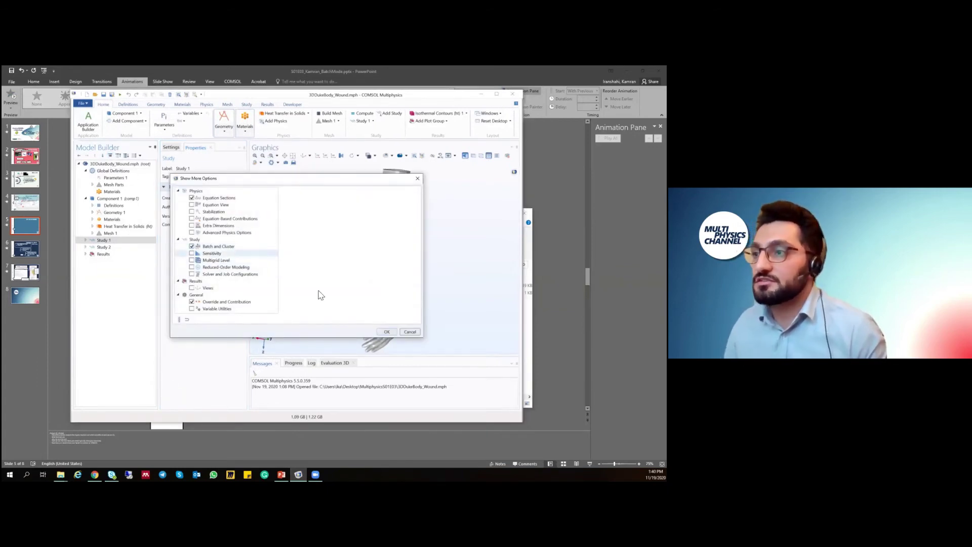
pyautogui.click(386, 332)
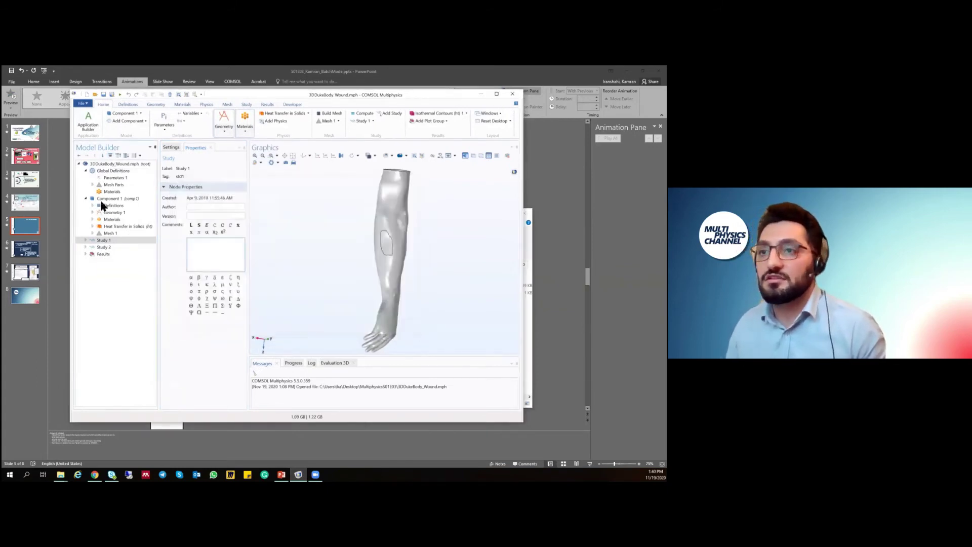
# Step: Add Cluster Computing to Study 1 and tick Use batch license
pyautogui.rightClick(109, 241)
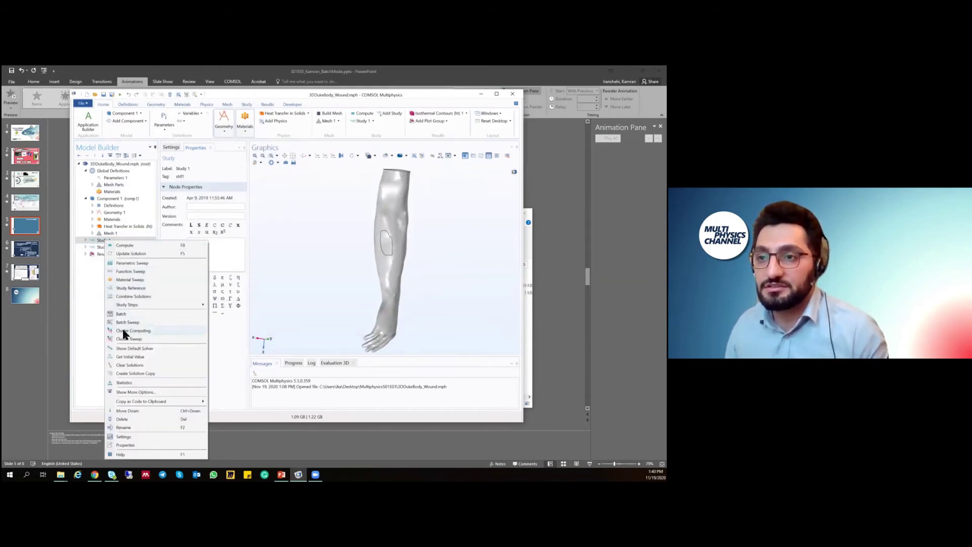
pyautogui.press('Escape')
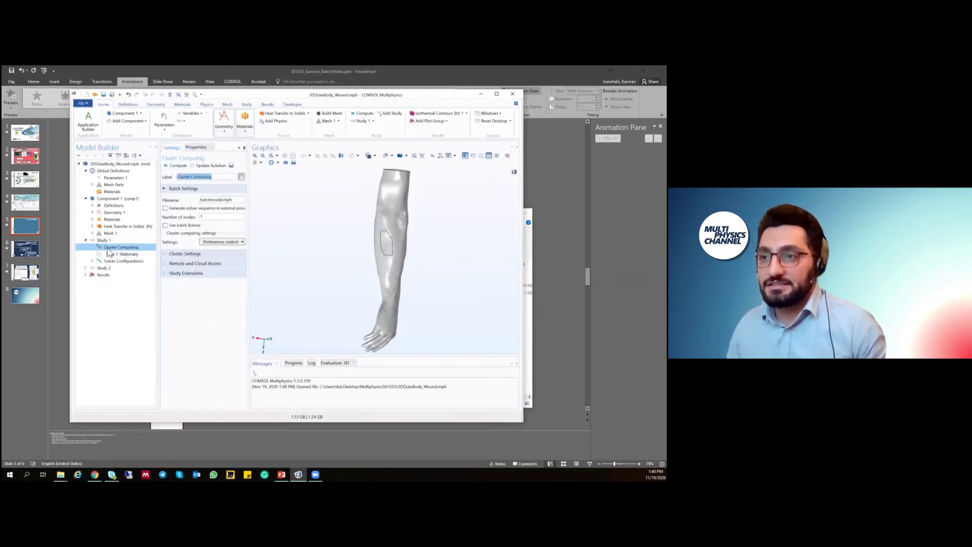
pyautogui.click(166, 227)
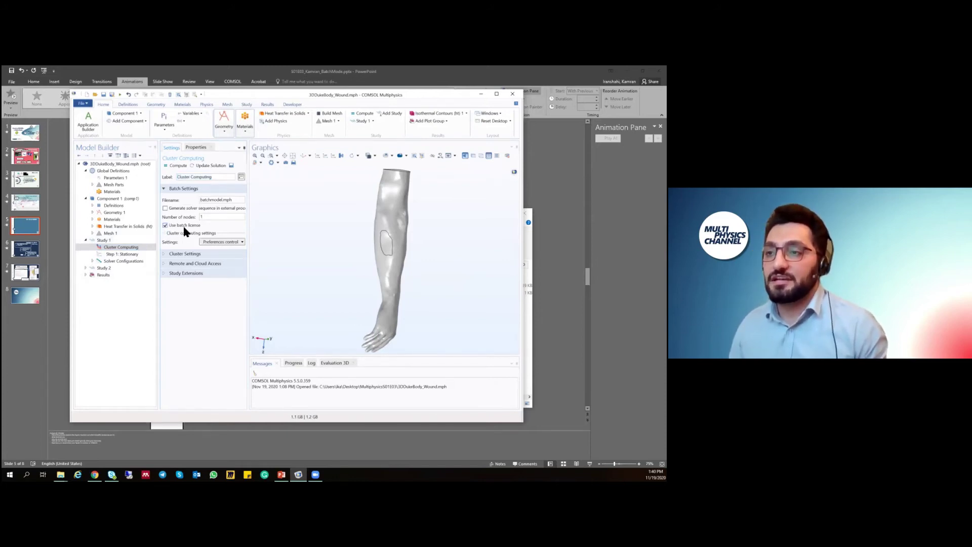
# Step: Save the model and minimize the COMSOL window
pyautogui.click(103, 95)
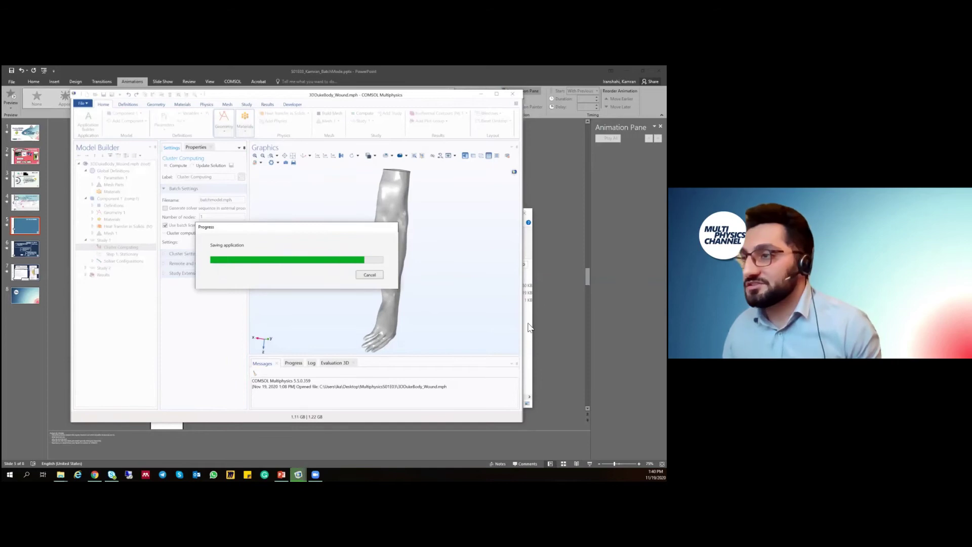
pyautogui.click(481, 95)
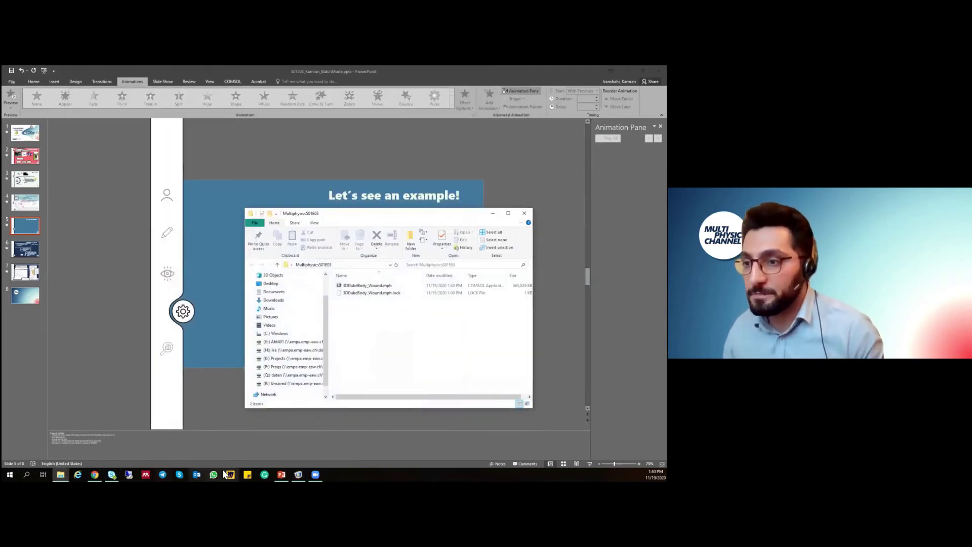
pyautogui.click(61, 474)
# Step: Switch to the win64 COMSOL folder and check its Properties security permissions
pyautogui.click(104, 444)
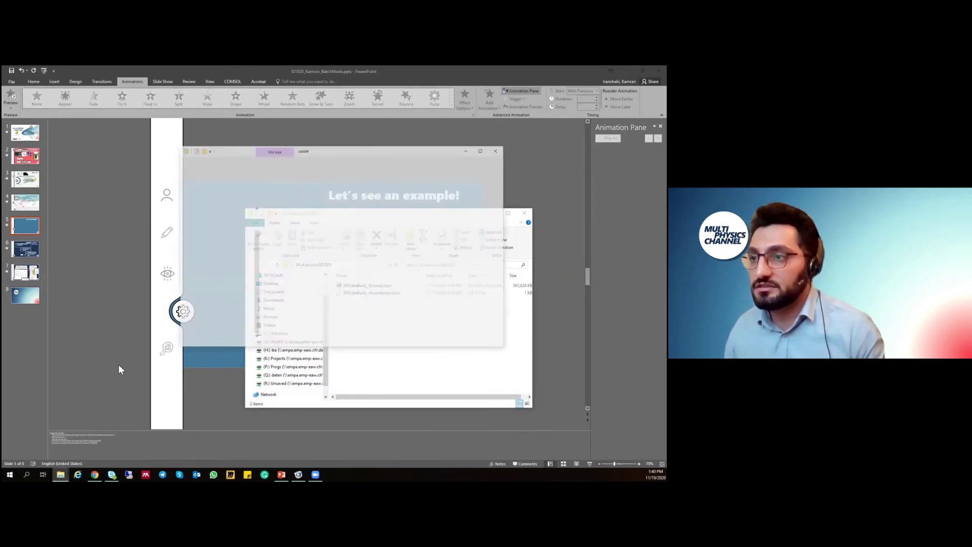
pyautogui.click(355, 178)
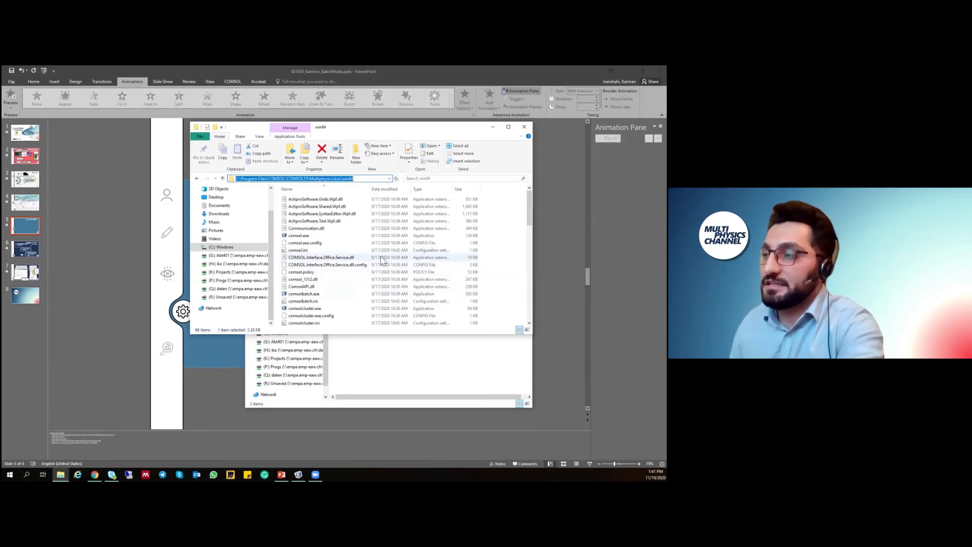
pyautogui.rightClick(490, 270)
pyautogui.click(517, 364)
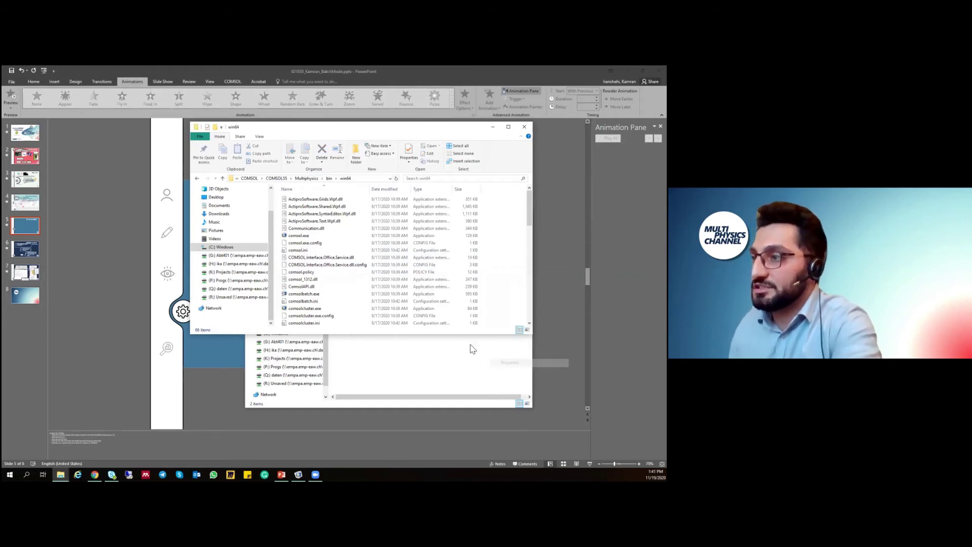
pyautogui.click(238, 201)
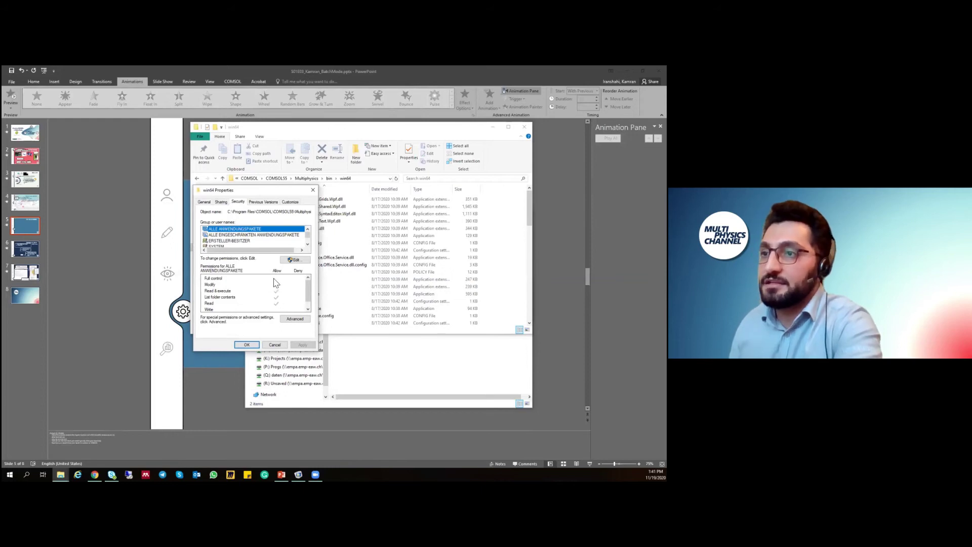
pyautogui.click(273, 346)
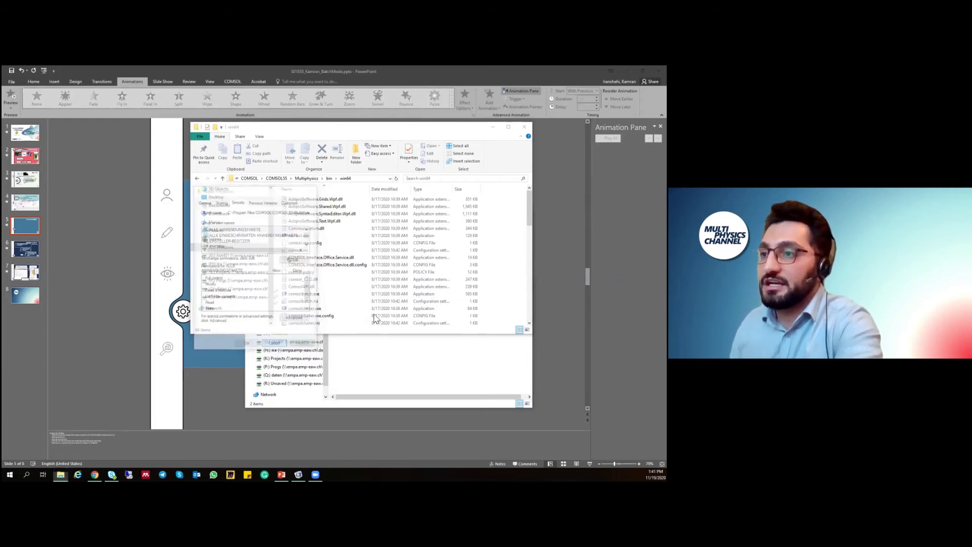
# Step: Scroll down the win64 file list and select Test.bat
pyautogui.click(348, 274)
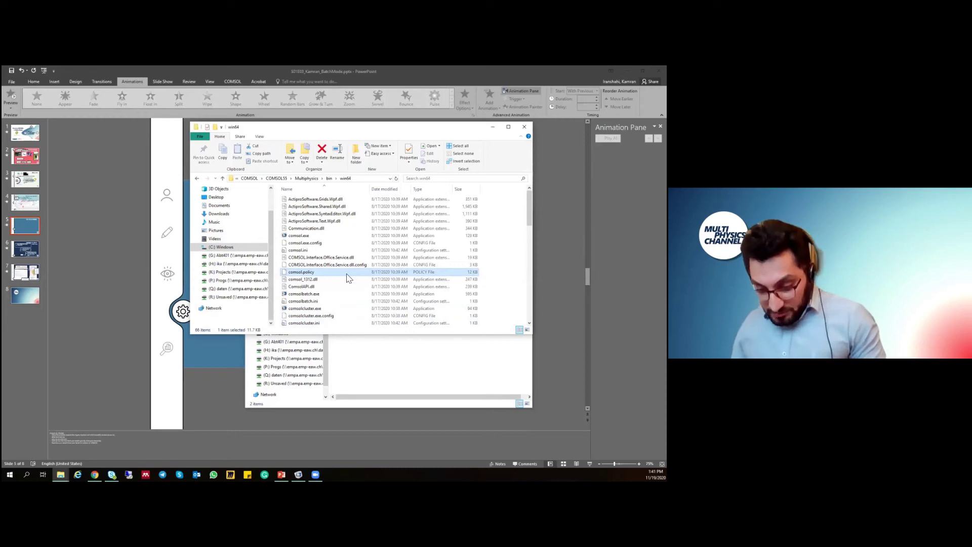
pyautogui.scroll(-15, 348, 278)
pyautogui.click(347, 278)
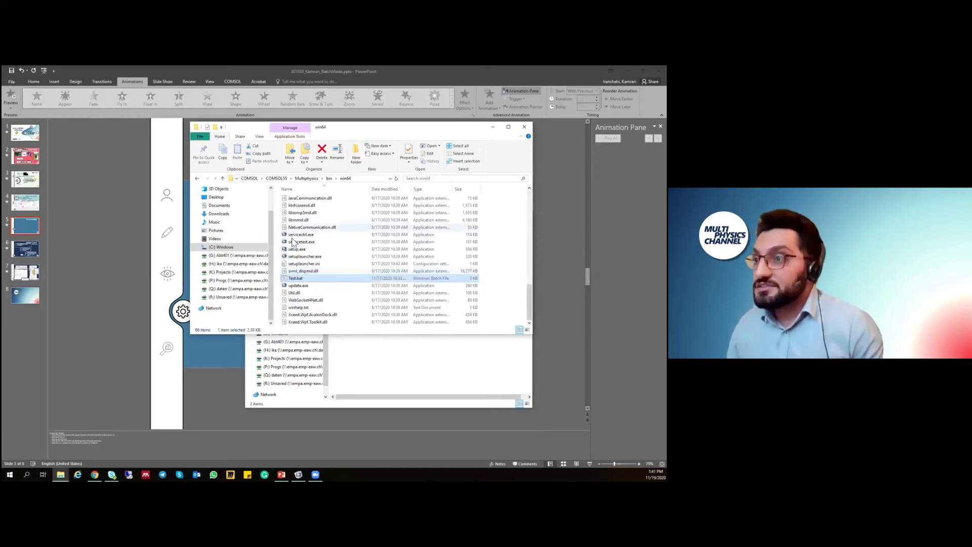
# Step: Open Test.bat in Notepad and highlight the comsolbatch command and input file path
pyautogui.rightClick(291, 280)
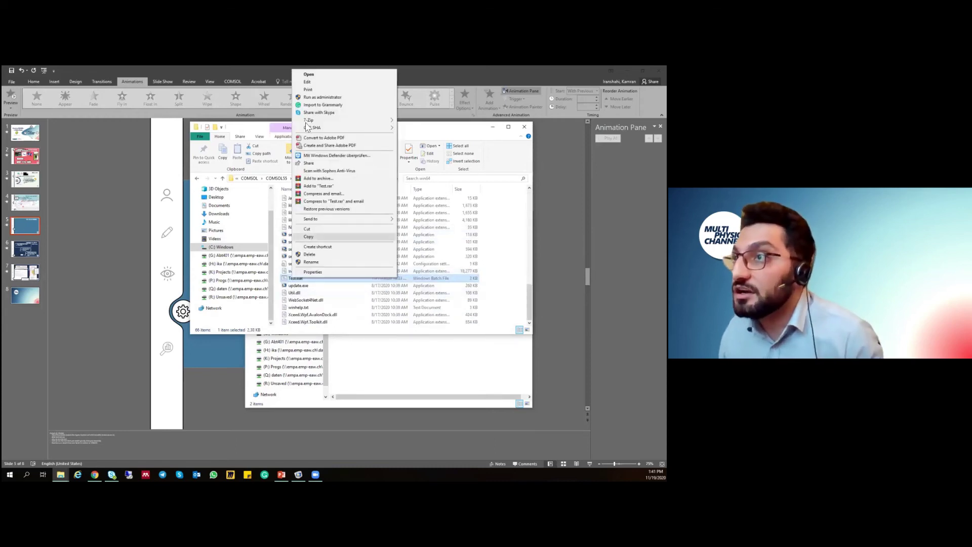
pyautogui.click(318, 83)
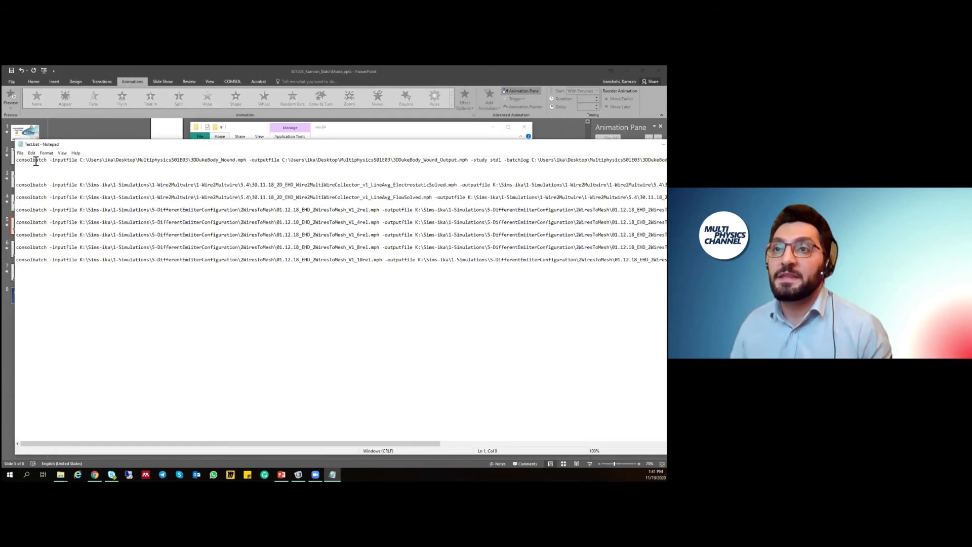
pyautogui.doubleClick(36, 161)
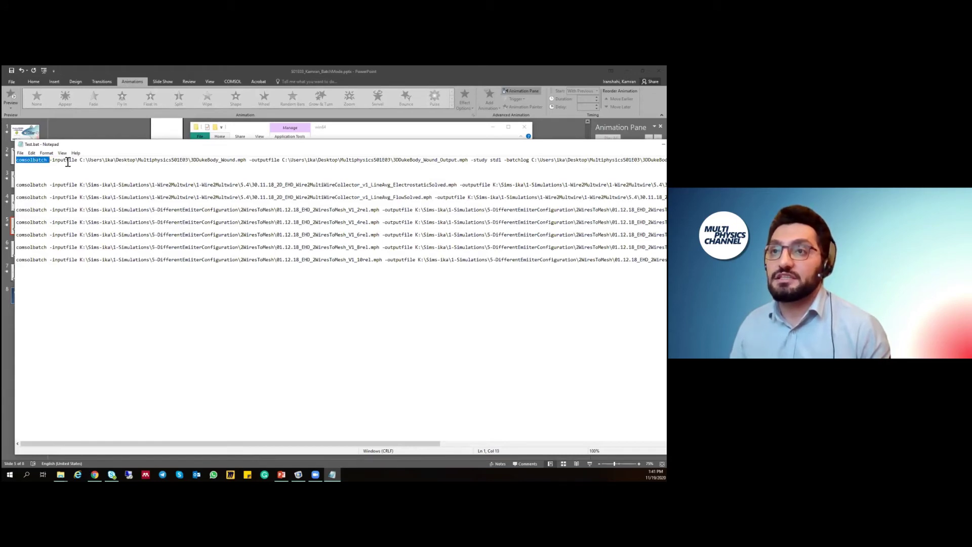
pyautogui.moveTo(80, 161); pyautogui.dragTo(243, 162)
# Step: Compare the input path with the MultiphysicsS01E03 folder path in Explorer
pyautogui.click(60, 474)
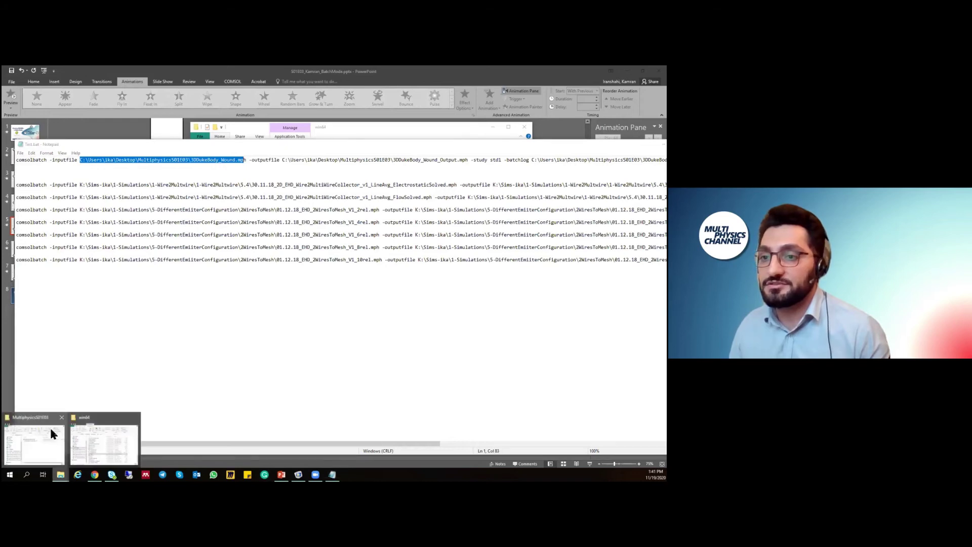
pyautogui.click(53, 433)
pyautogui.click(368, 266)
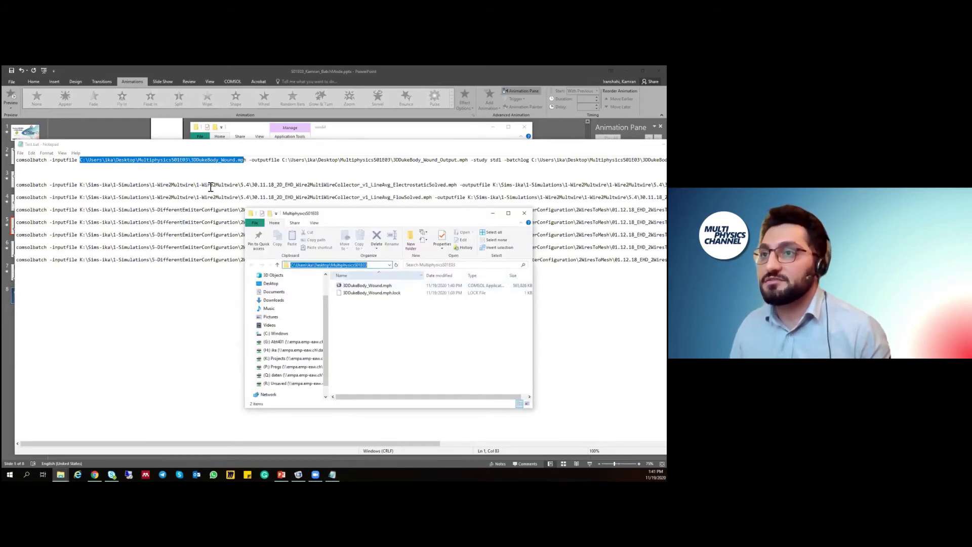
pyautogui.click(210, 161)
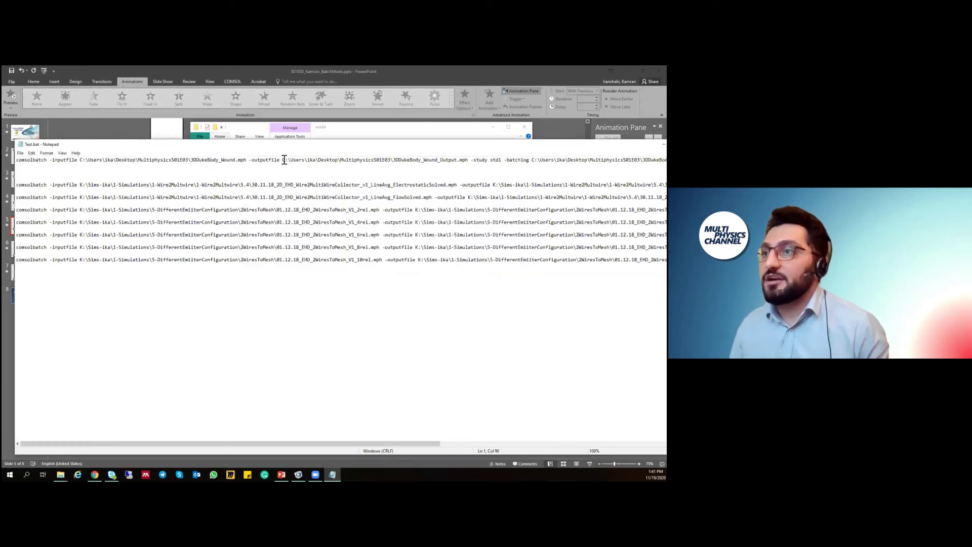
# Step: Highlight the output file path and name, then bring COMSOL forward
pyautogui.moveTo(284, 160); pyautogui.dragTo(455, 161)
pyautogui.doubleClick(449, 160)
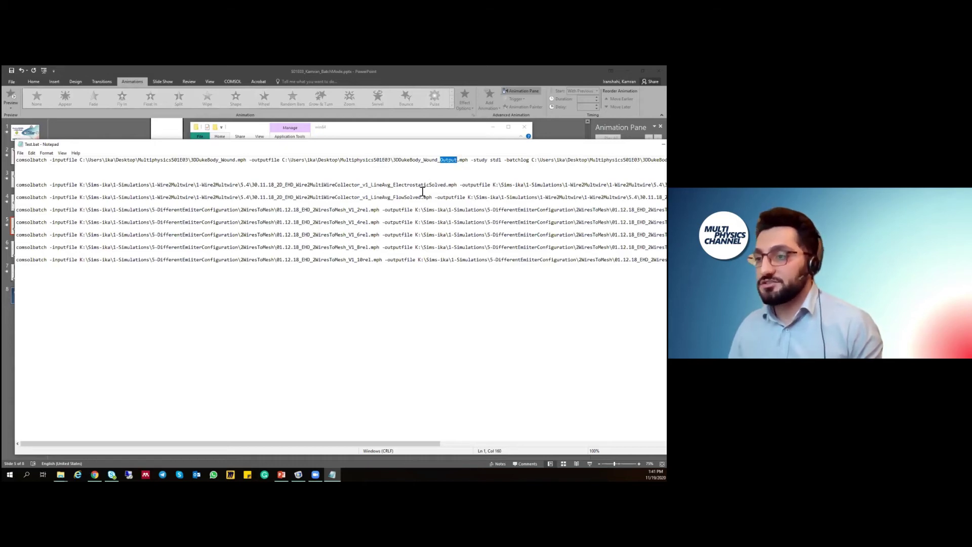
pyautogui.click(473, 174)
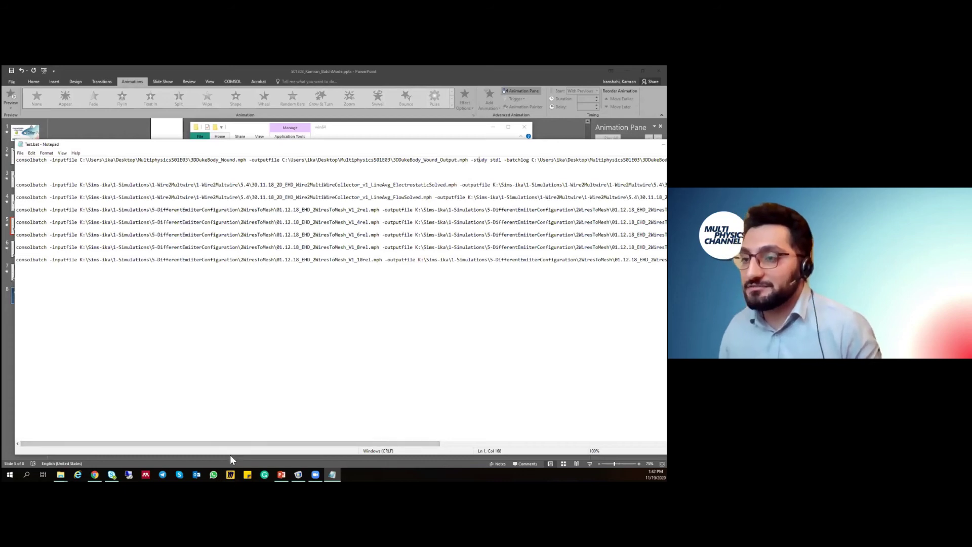
pyautogui.click(297, 478)
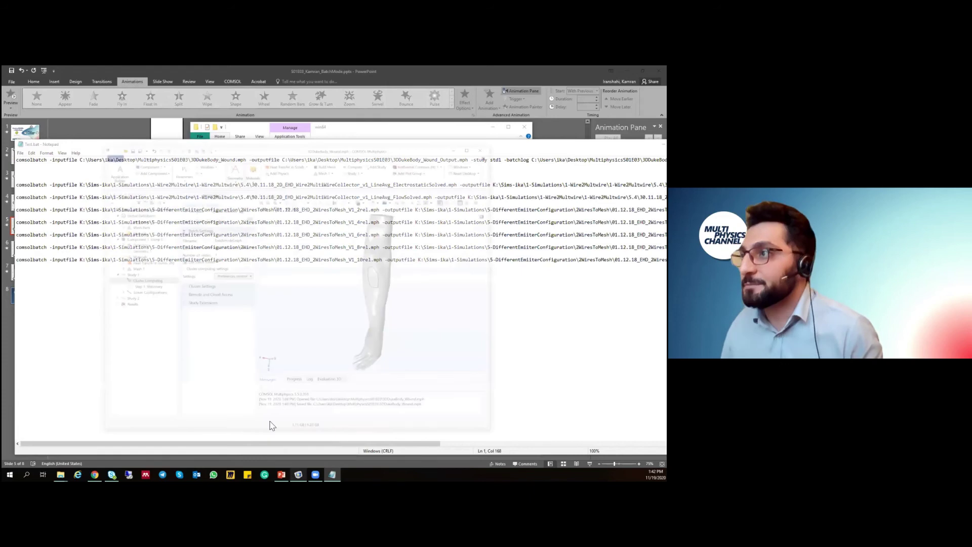
pyautogui.moveTo(425, 95); pyautogui.dragTo(363, 117)
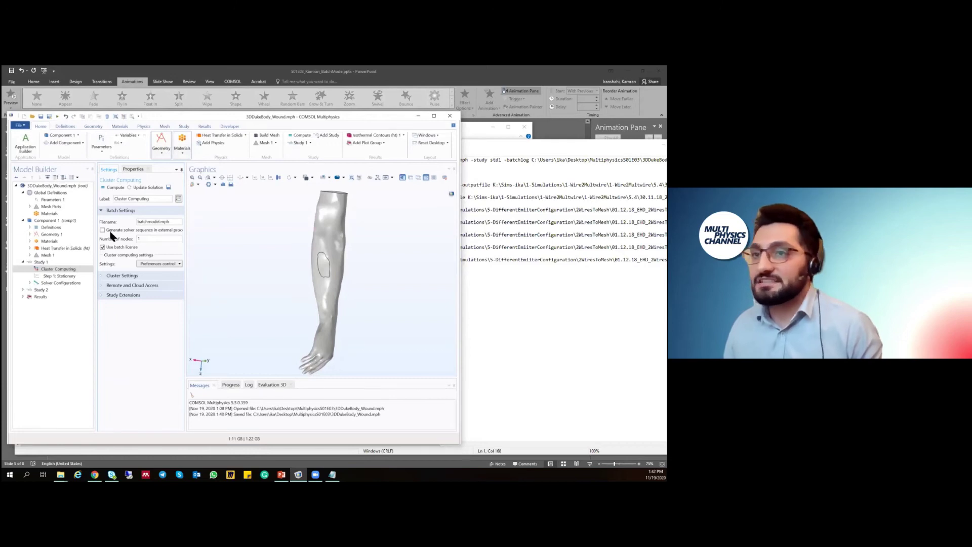
# Step: Read Study 1's Properties to confirm tag std1, then minimize COMSOL
pyautogui.click(39, 262)
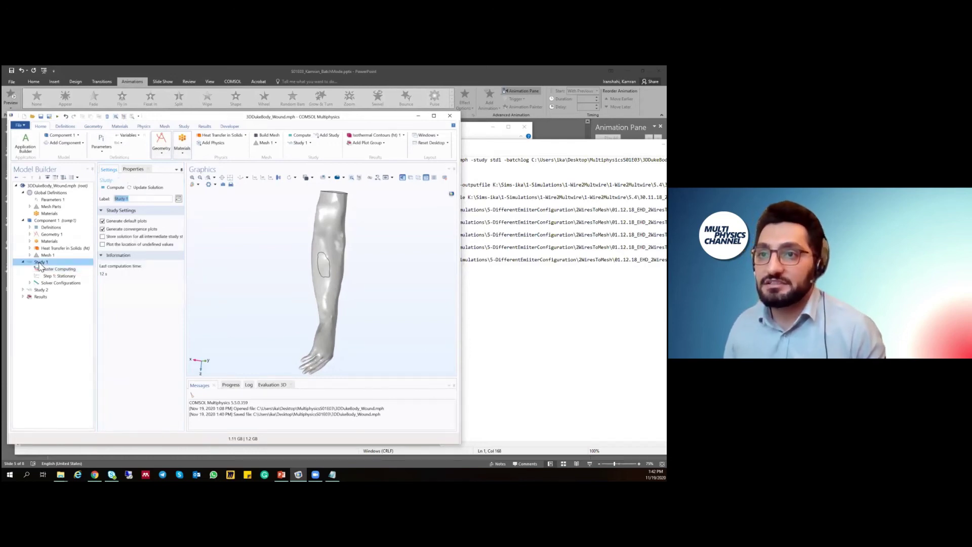
pyautogui.rightClick(41, 262)
pyautogui.click(60, 452)
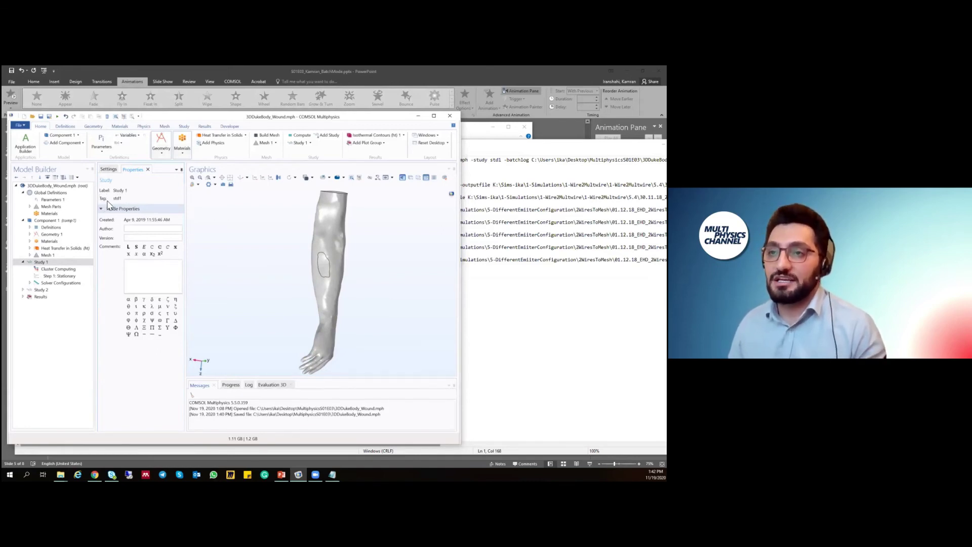
pyautogui.click(37, 263)
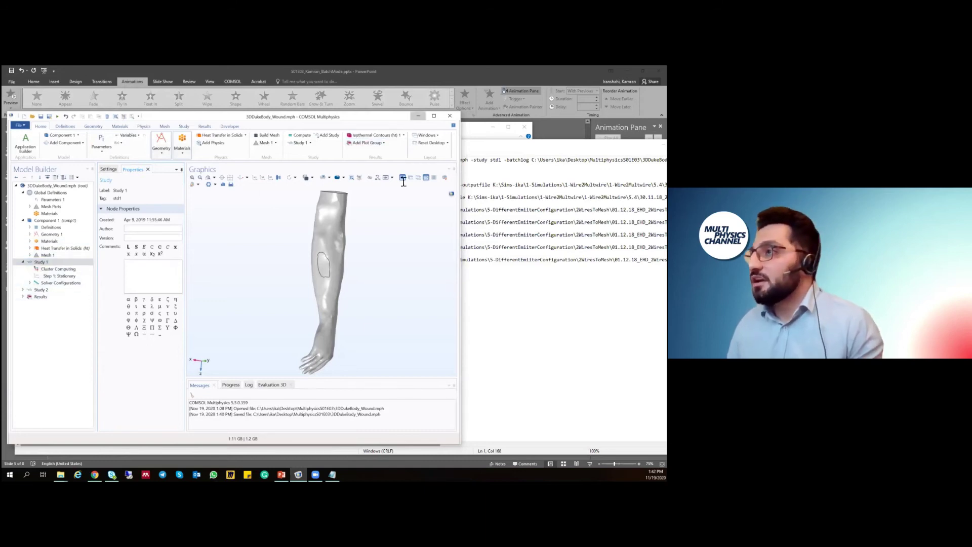
pyautogui.click(419, 116)
# Step: Scroll along Test.bat's first line to view the -batchlog path at its end
pyautogui.moveTo(469, 149); pyautogui.dragTo(339, 148)
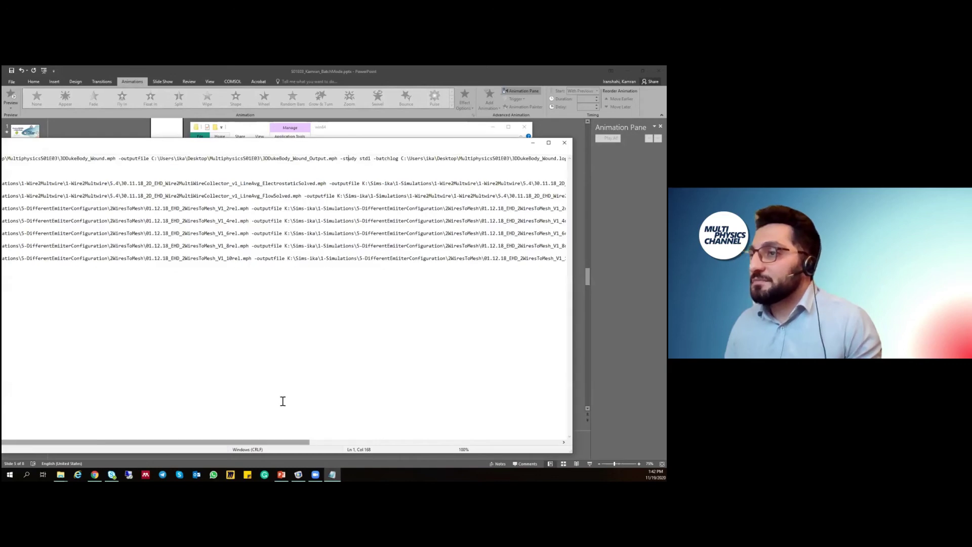
pyautogui.moveTo(297, 444); pyautogui.dragTo(380, 437)
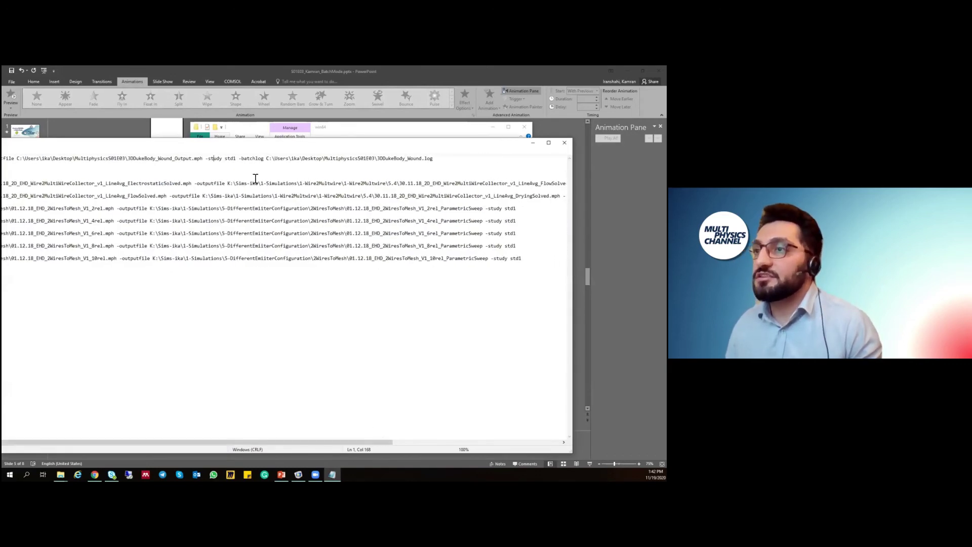
pyautogui.doubleClick(437, 160)
pyautogui.press('Down')
pyautogui.moveTo(299, 442); pyautogui.dragTo(398, 441)
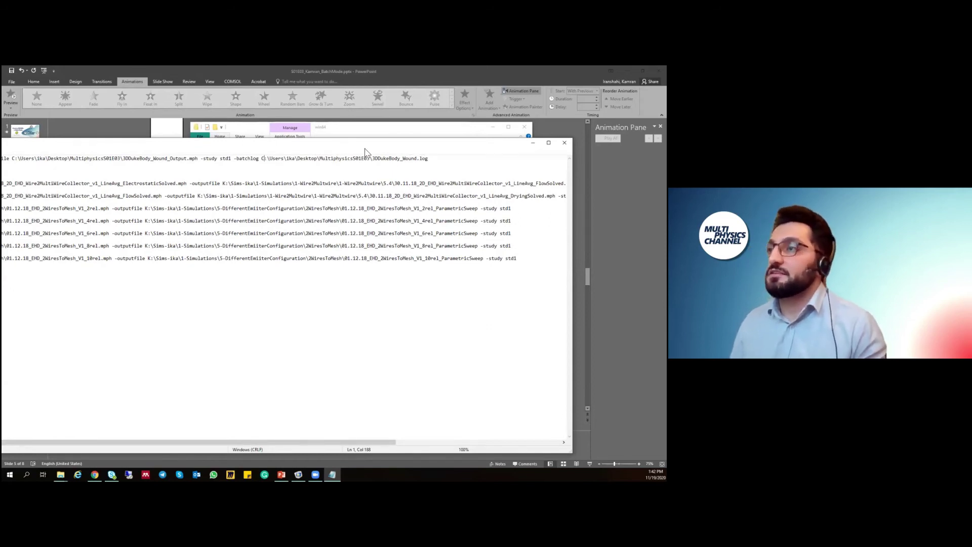
pyautogui.moveTo(363, 151); pyautogui.dragTo(507, 155)
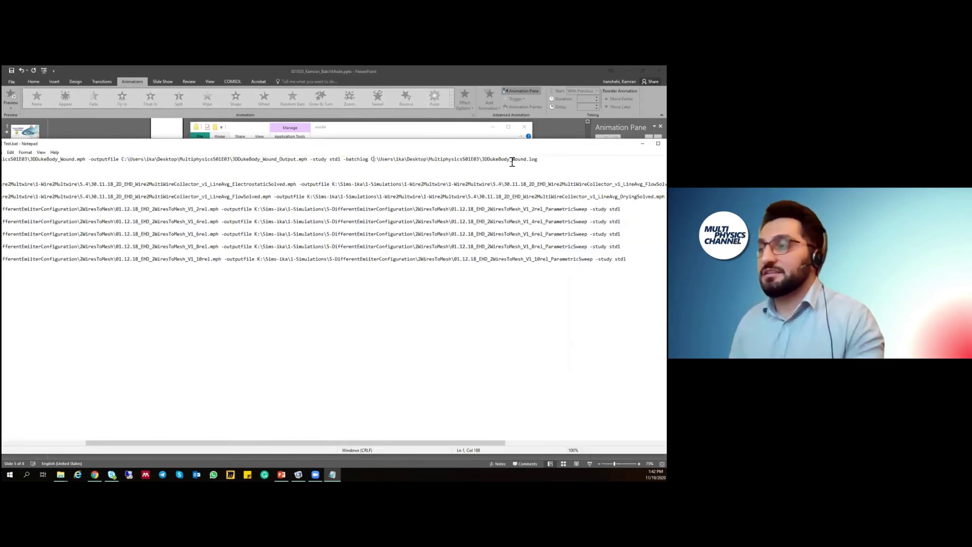
pyautogui.moveTo(288, 146); pyautogui.dragTo(289, 156)
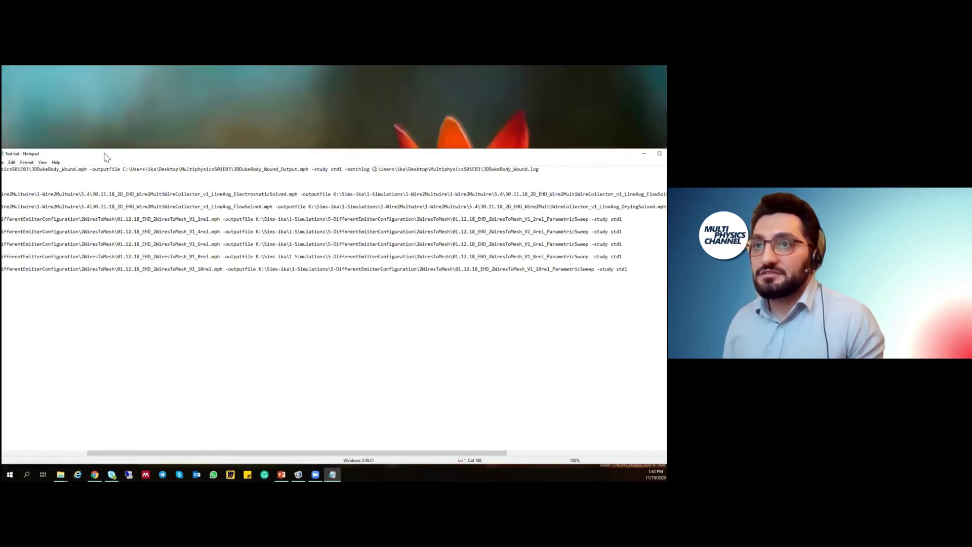
# Step: Open Notepad's File menu, cancel the file dialog, and close Test.bat
pyautogui.click(45, 161)
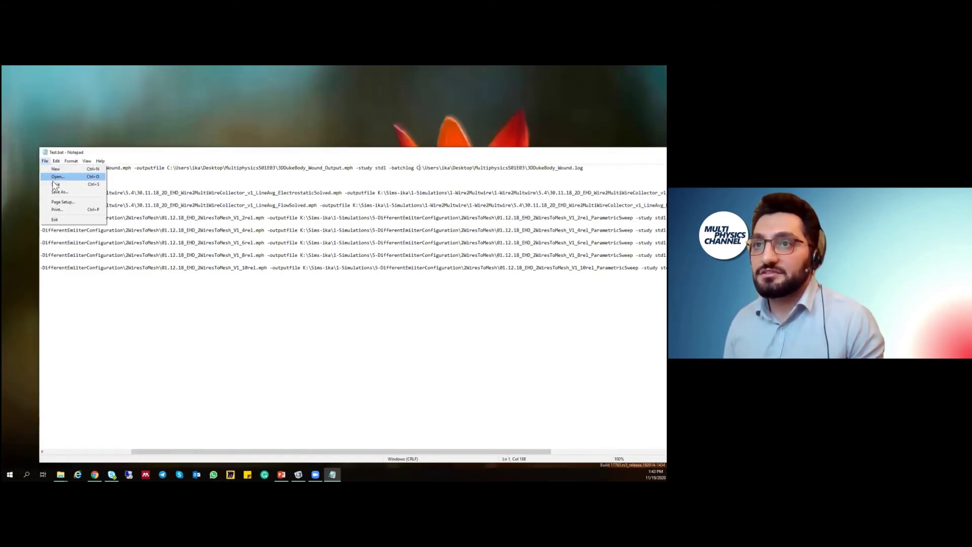
pyautogui.click(54, 184)
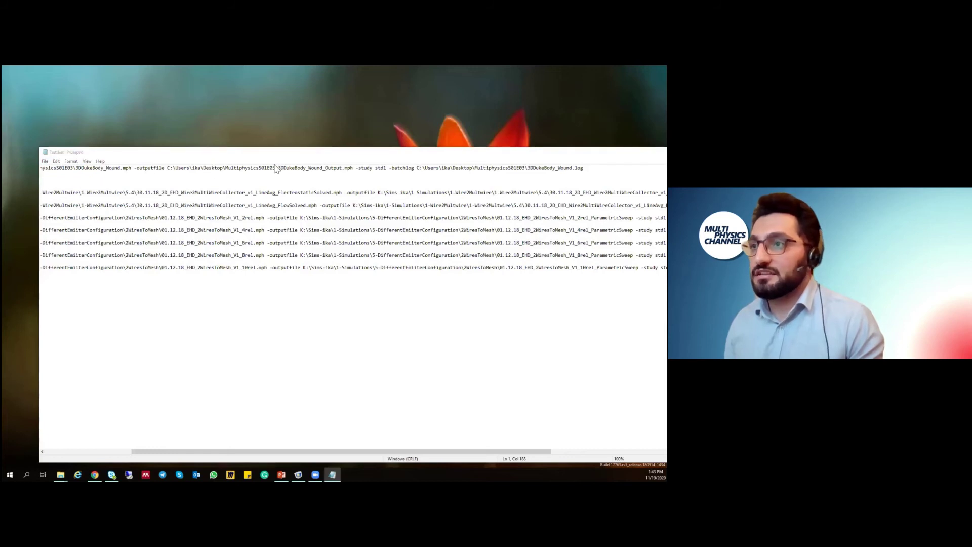
pyautogui.click(363, 158)
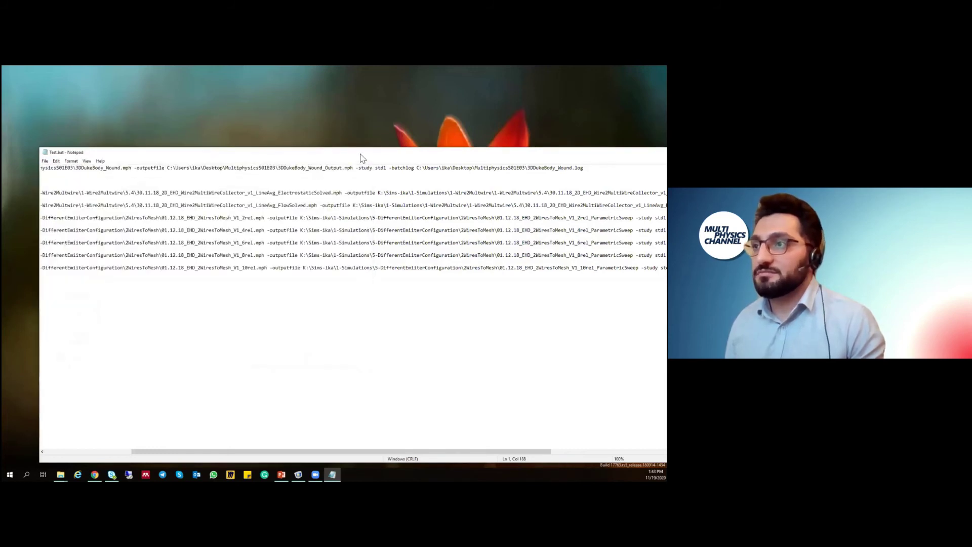
pyautogui.moveTo(363, 159); pyautogui.dragTo(297, 158)
pyautogui.click(591, 151)
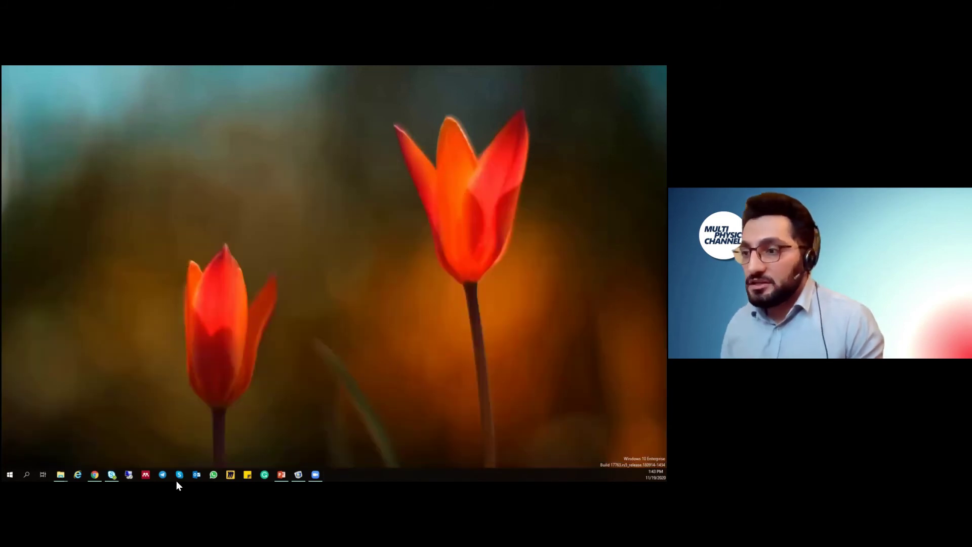
# Step: Run Test.bat from the win64 folder, starting the comsolbatch job in a command window
pyautogui.moveTo(60, 477)
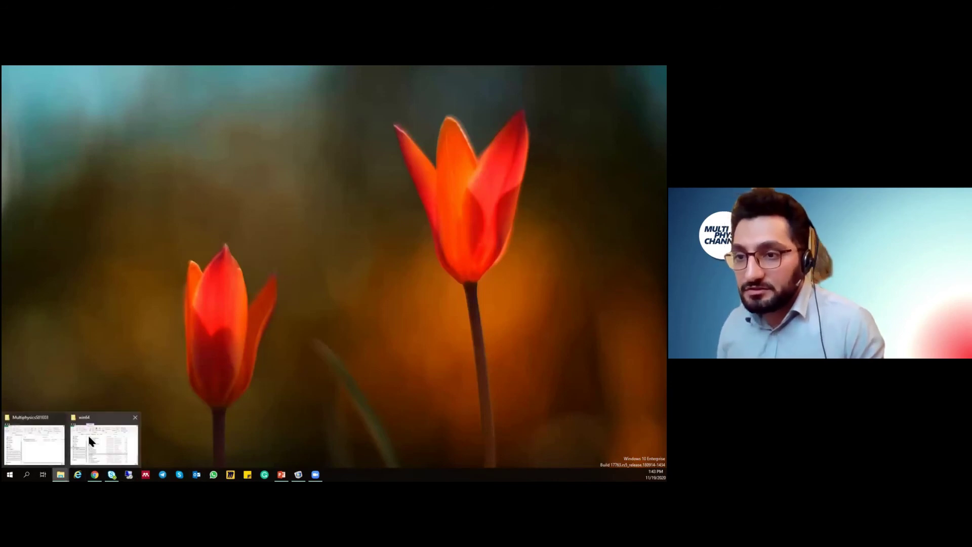
pyautogui.click(89, 441)
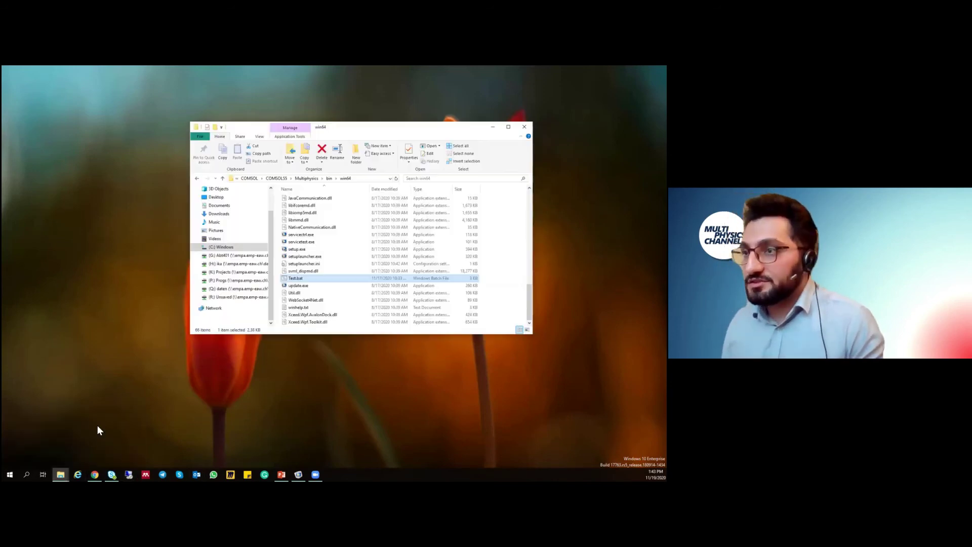
pyautogui.doubleClick(294, 278)
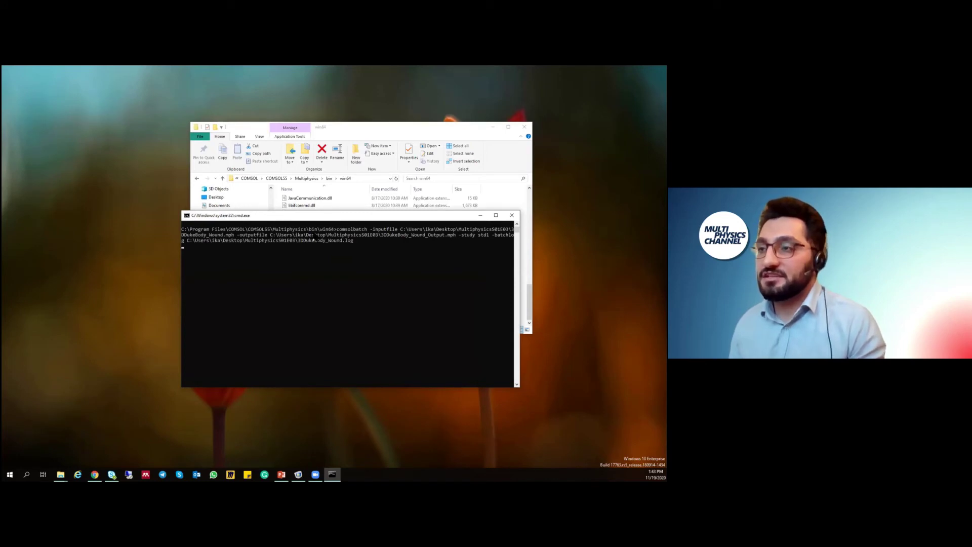
pyautogui.moveTo(312, 219); pyautogui.dragTo(174, 254)
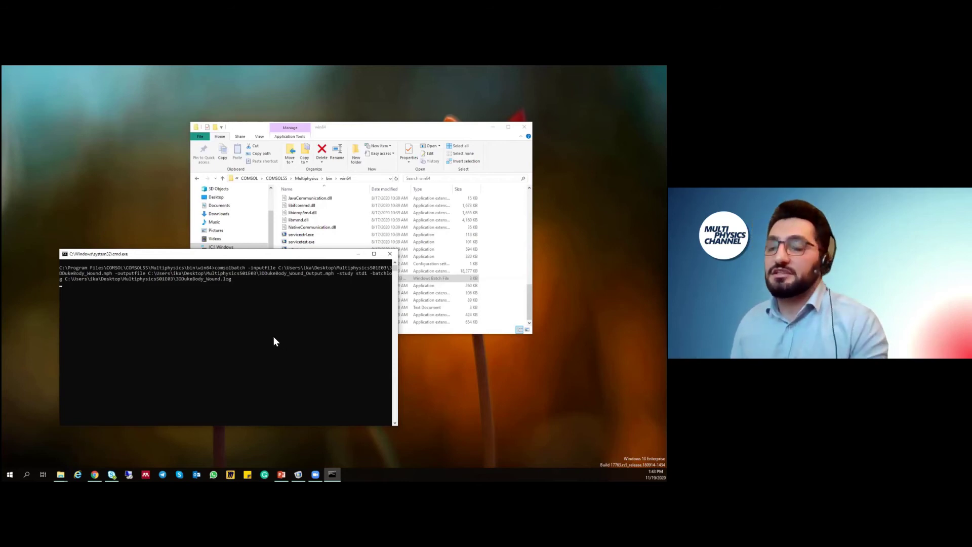
pyautogui.click(60, 475)
# Step: Open 3DDukeBody_Wound.log in MultiphysicsS01E03 to confirm COMSOL started in batch mode, then close it
pyautogui.click(46, 450)
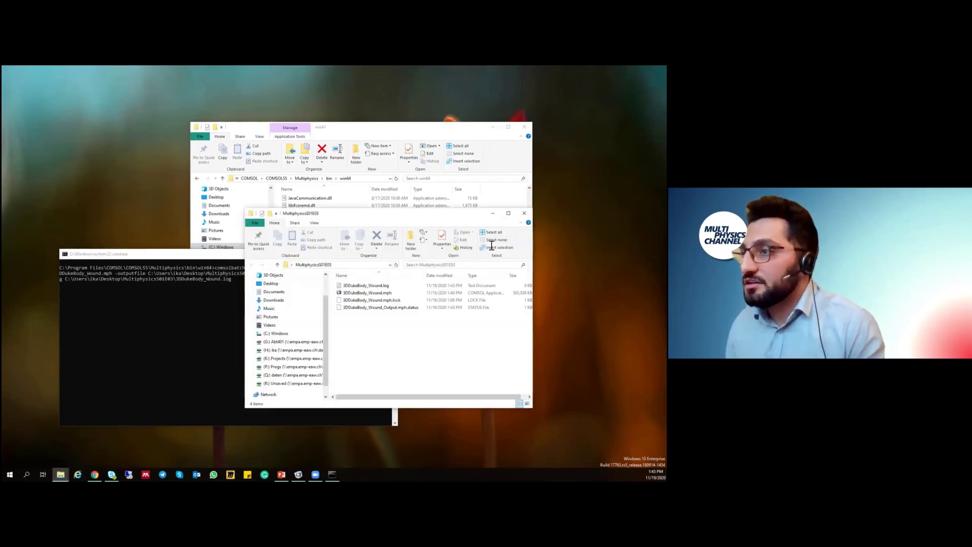
pyautogui.doubleClick(375, 286)
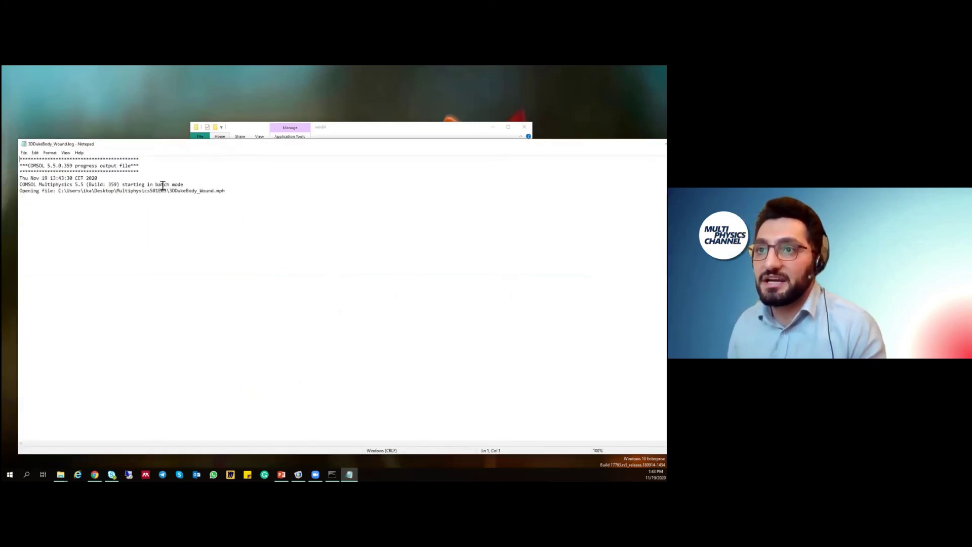
pyautogui.click(163, 186)
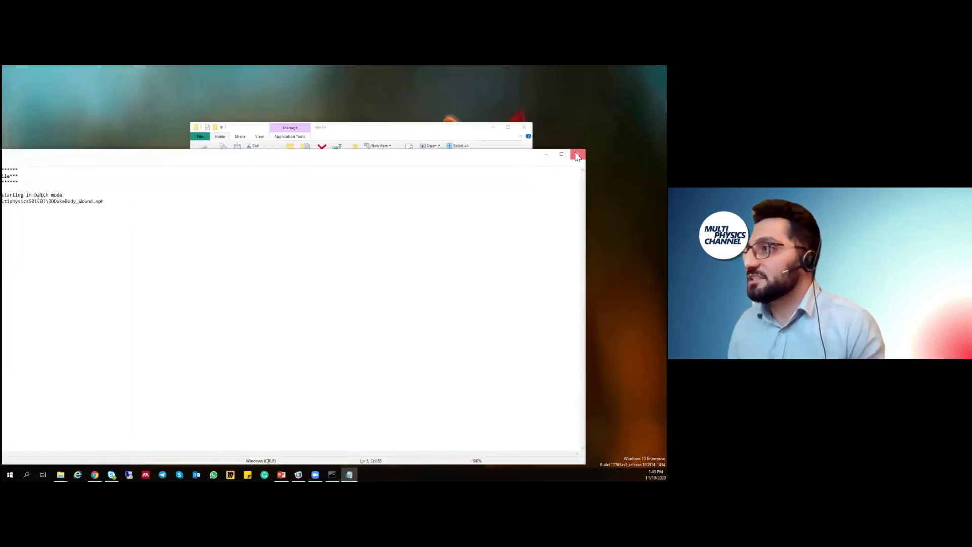
pyautogui.click(579, 156)
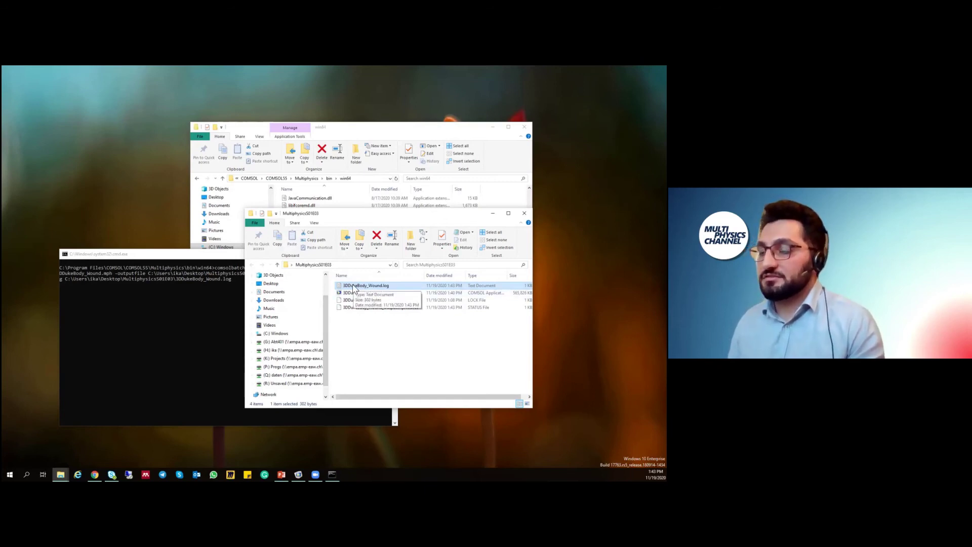
pyautogui.doubleClick(353, 287)
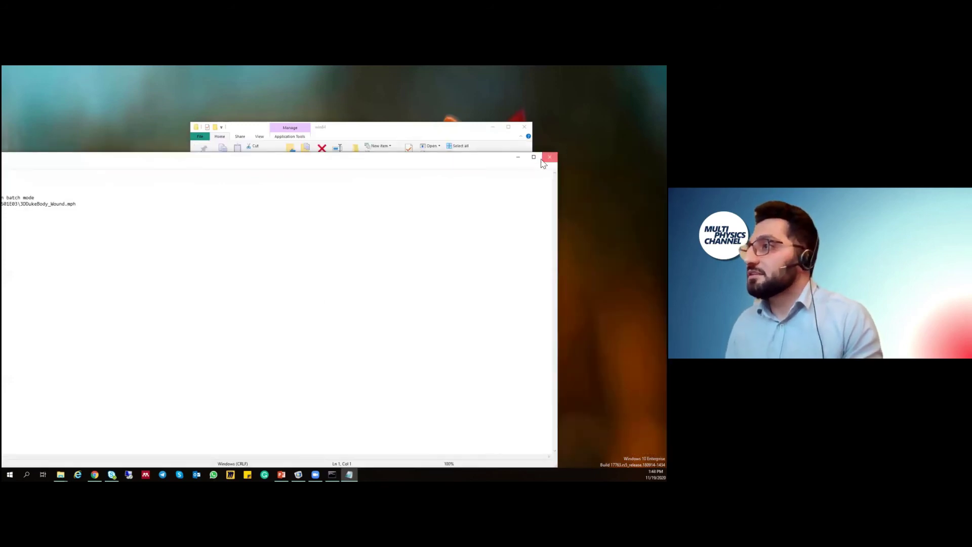
pyautogui.click(550, 157)
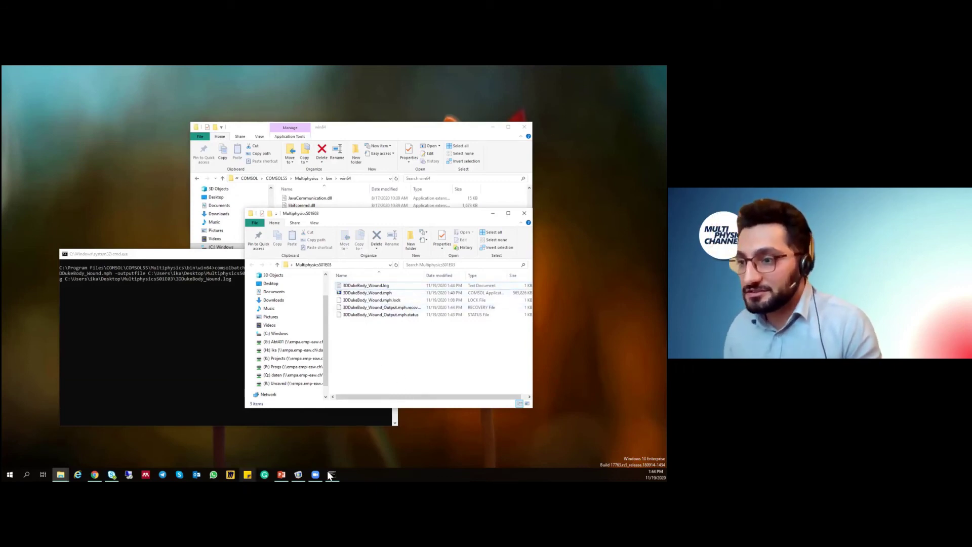
# Step: Select slide 5, 'Let's see an example!', in the PowerPoint deck
pyautogui.click(279, 477)
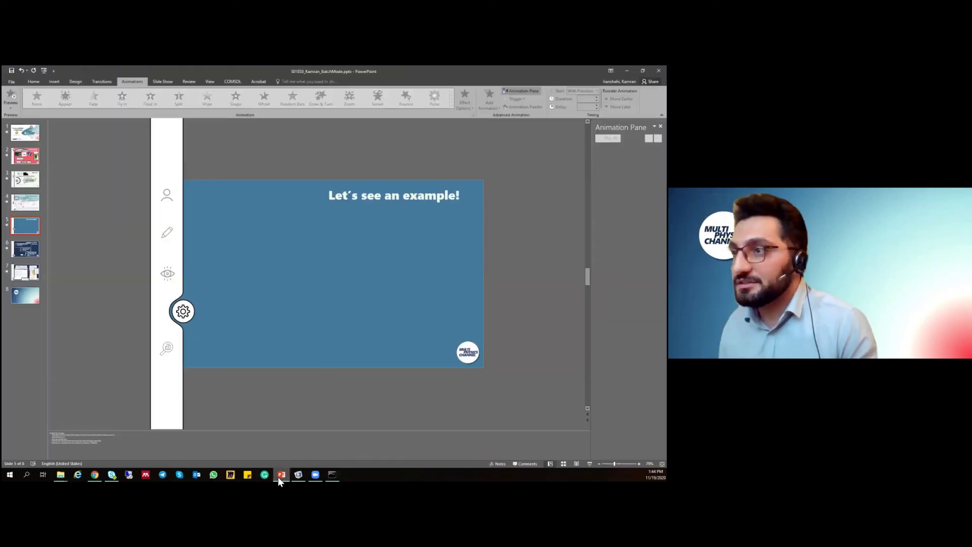
pyautogui.click(20, 250)
pyautogui.click(24, 227)
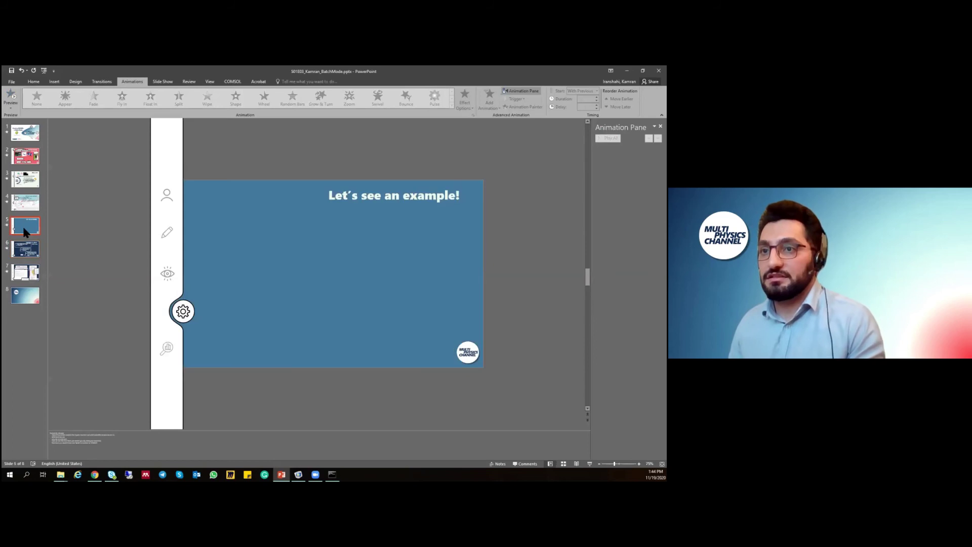
pyautogui.click(333, 475)
pyautogui.click(332, 475)
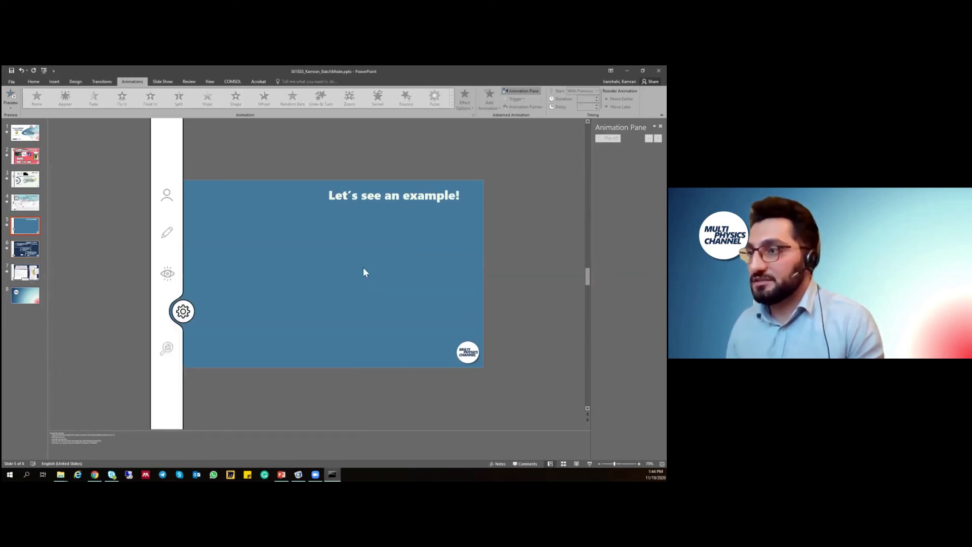
# Step: Present from the current slide and advance through the S01E03 recap highlights
pyautogui.click(590, 464)
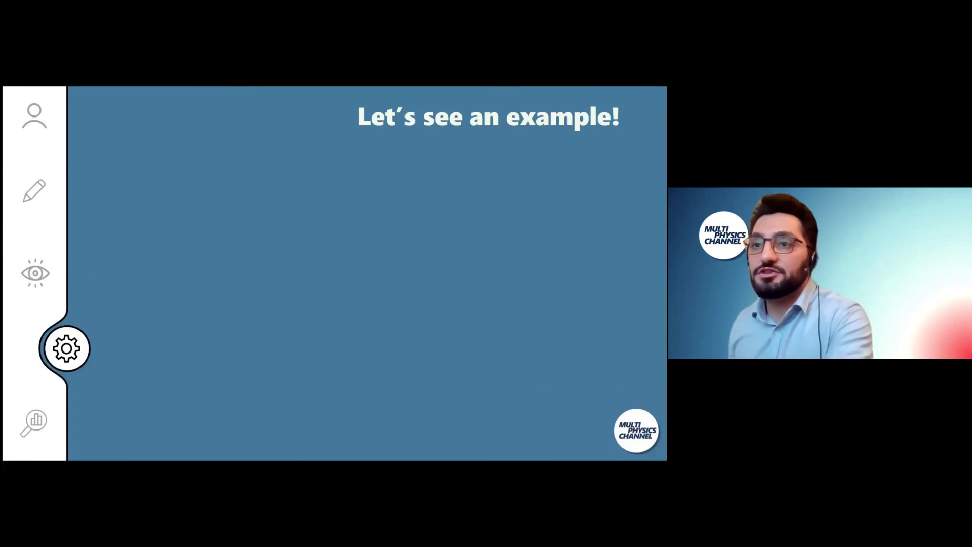
pyautogui.press('Right')
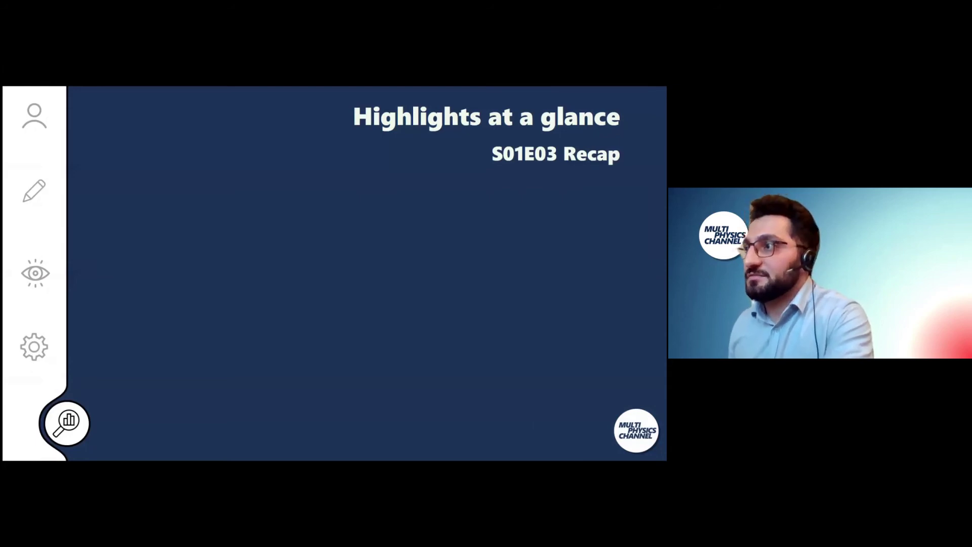
pyautogui.press('Right')
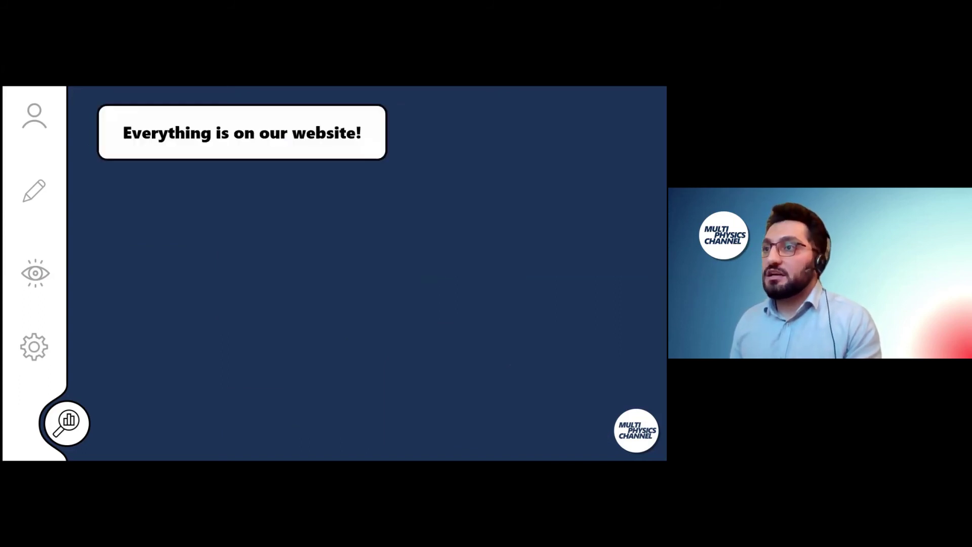
pyautogui.press('Right')
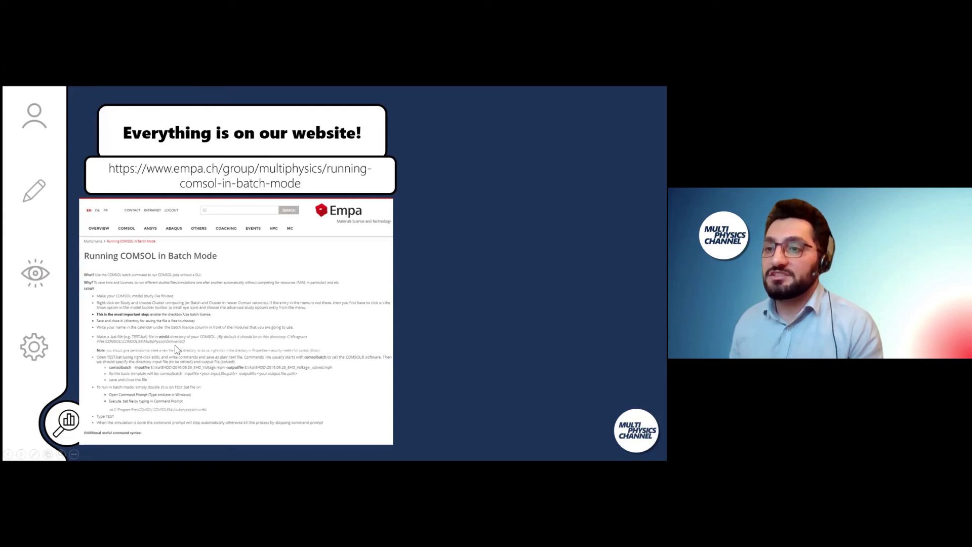
# Step: Reveal the Empa workshop poster on the slide
pyautogui.click(297, 169)
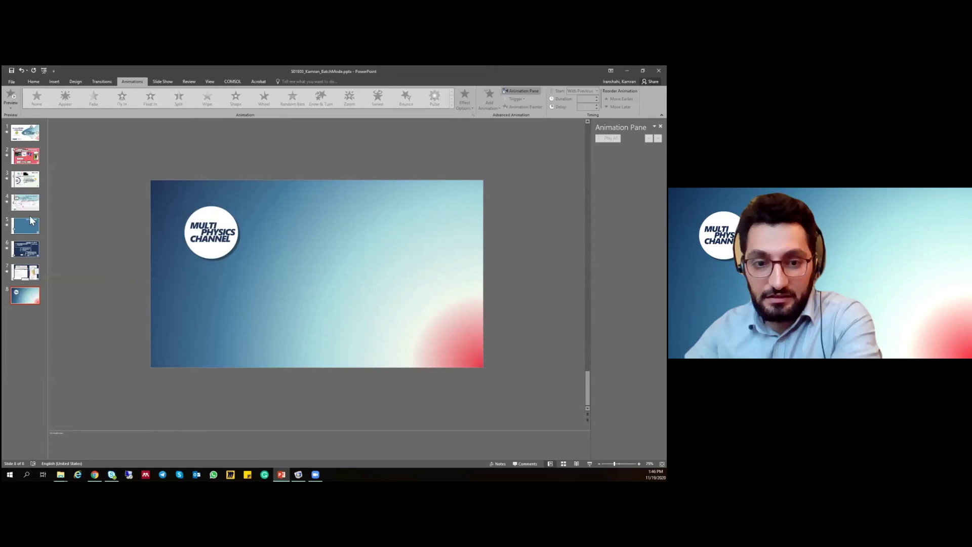
# Step: Move from the 'What is it?' slide to the 'How can you set it up?' slide
pyautogui.press('Up')
pyautogui.press('Up')
pyautogui.press('Up')
pyautogui.press('Up')
pyautogui.press('Up')
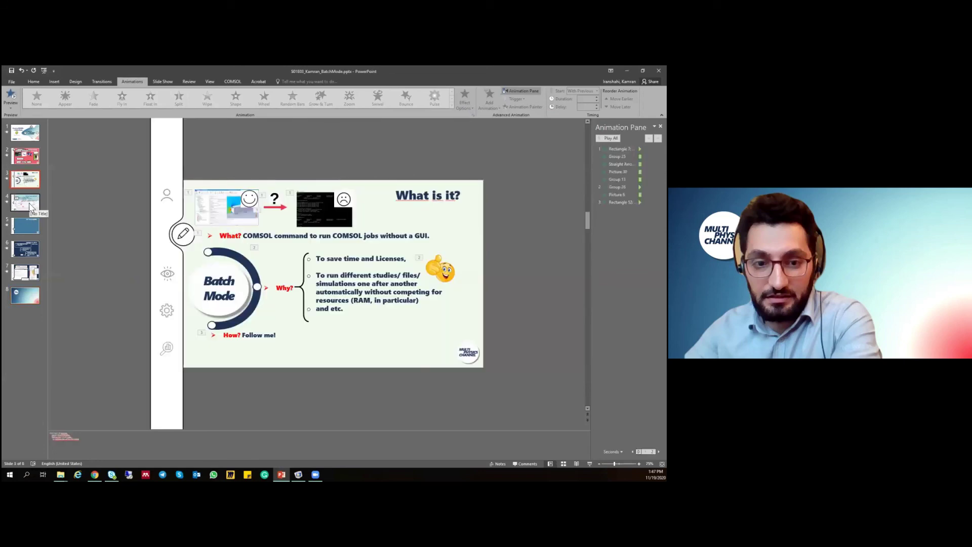
pyautogui.click(29, 205)
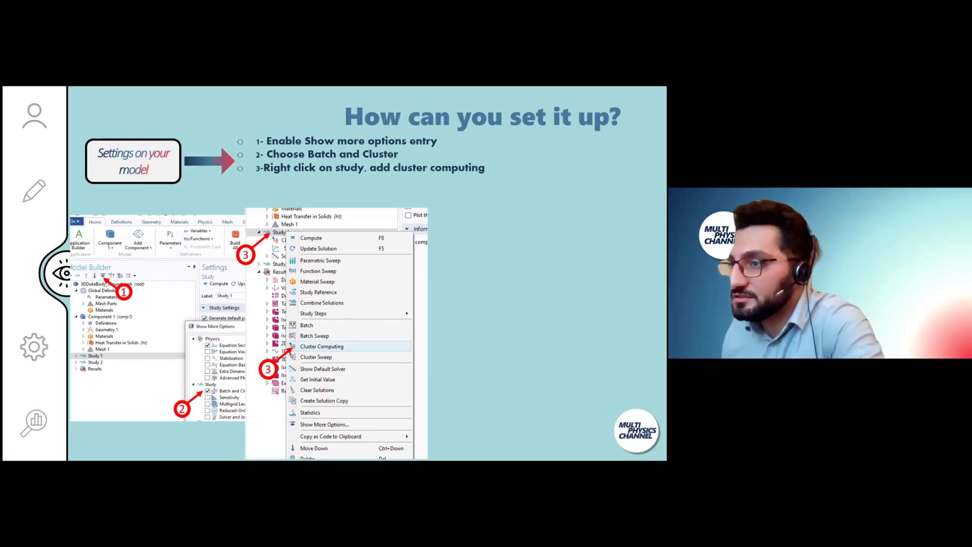
# Step: Reveal the 'Use batch license' step, then exit the slide show to editing slide 4
pyautogui.click(226, 388)
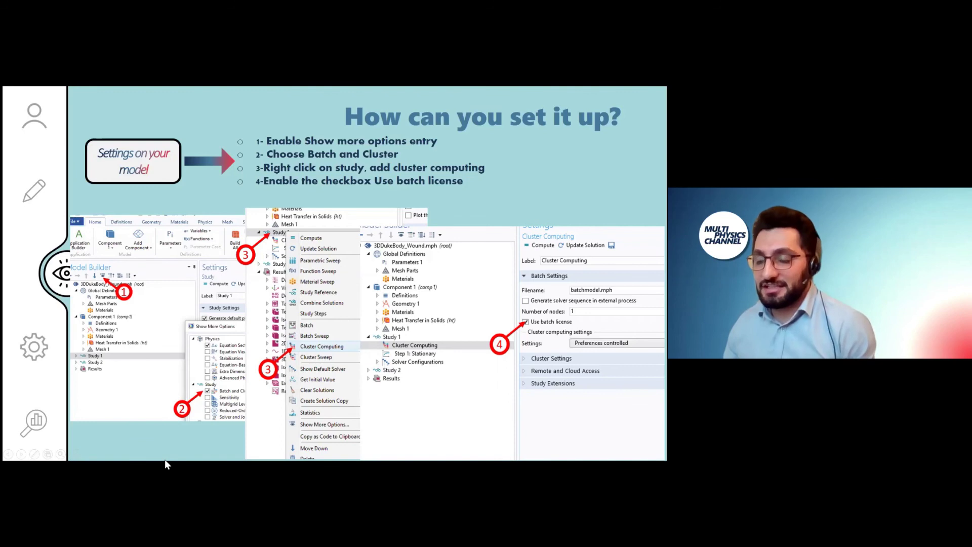
pyautogui.press('Escape')
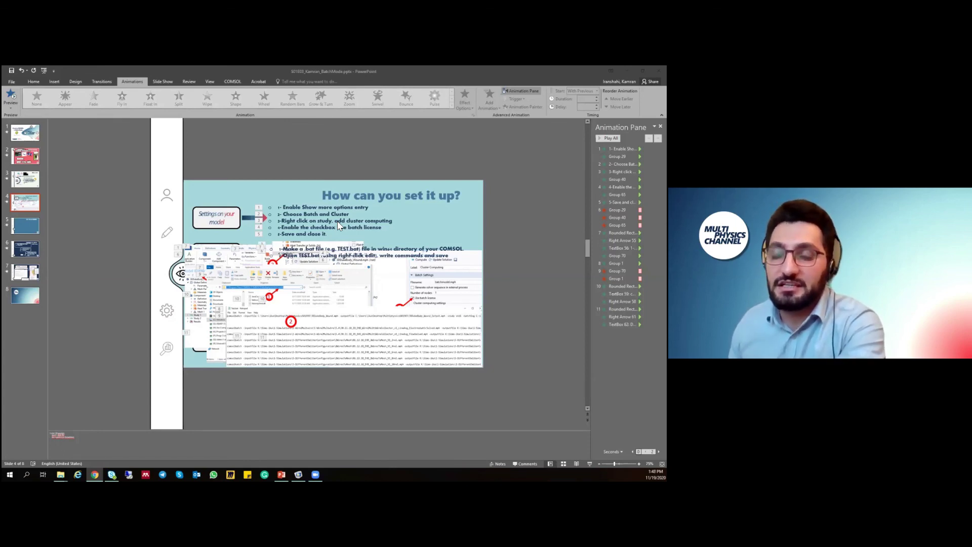
pyautogui.moveTo(312, 475)
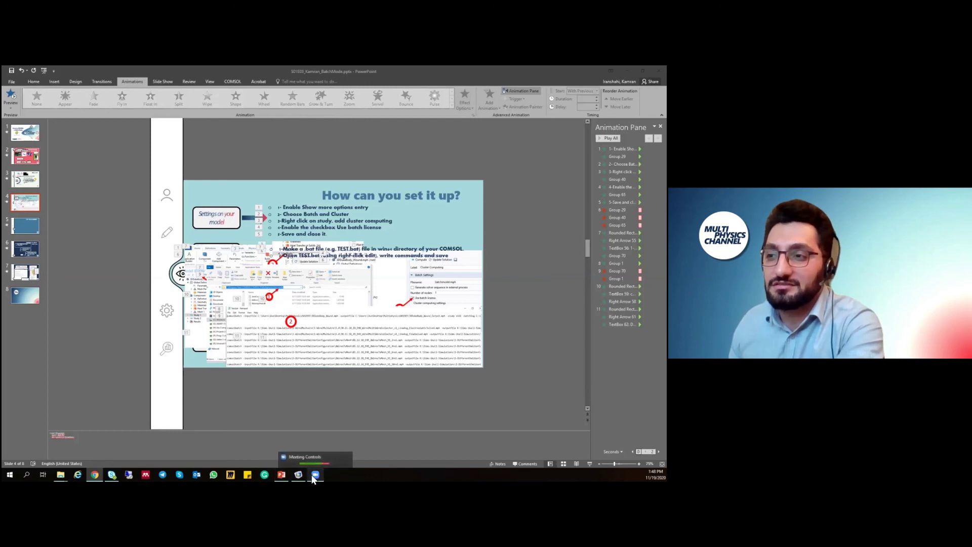
pyautogui.click(590, 463)
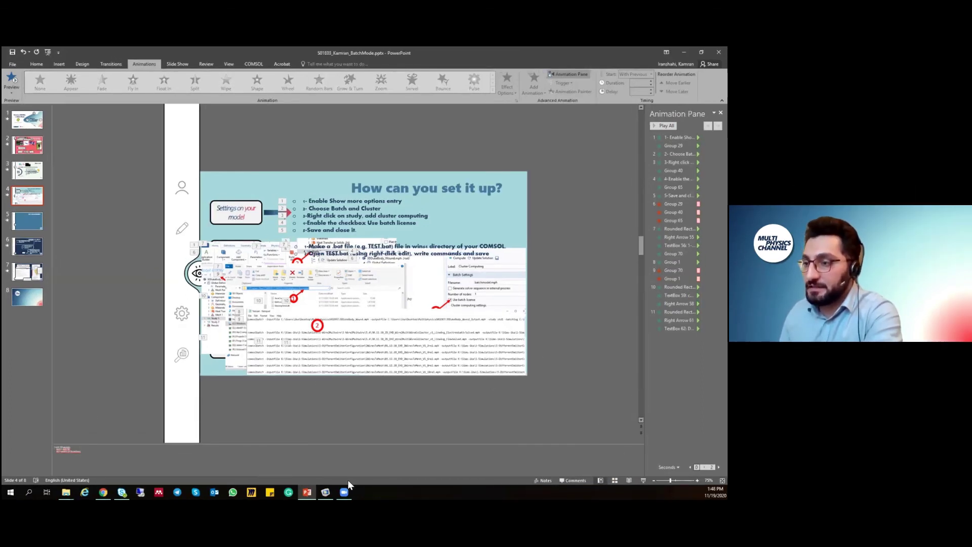
pyautogui.moveTo(346, 493)
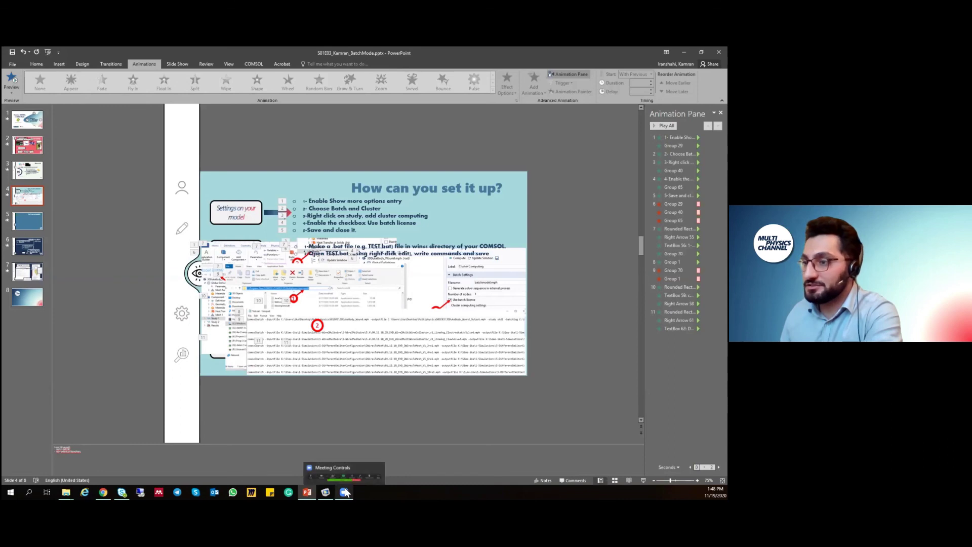